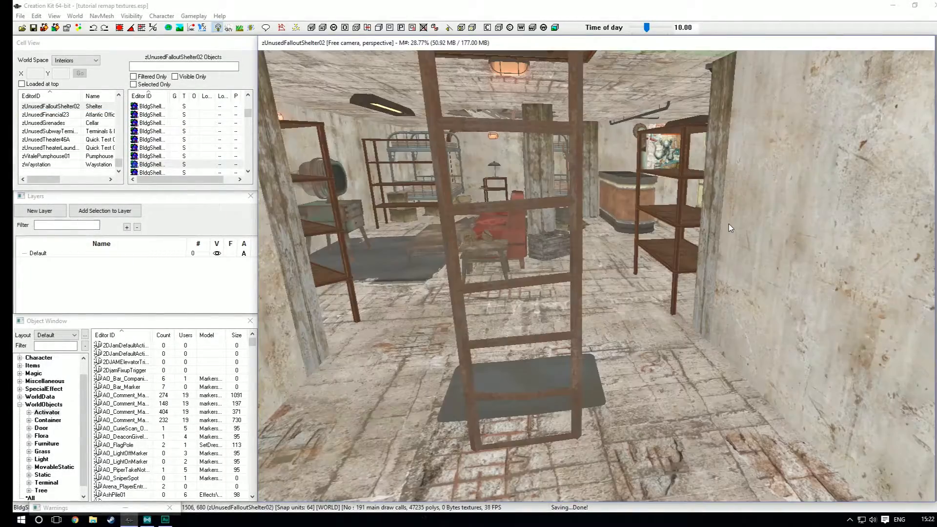
# - Rename the green-highlighted concrete wall's base object to BldgShellConcreteBasementWall01a and create it as a new form
pyautogui.click(844, 215)
pyautogui.keyDown('shift'); pyautogui.moveTo(844, 214); pyautogui.dragTo(874, 248, button='middle'); pyautogui.keyUp('shift')
pyautogui.scroll(-8, 854, 230)
pyautogui.keyDown('shift'); pyautogui.moveTo(874, 247); pyautogui.dragTo(903, 241); pyautogui.keyUp('shift')
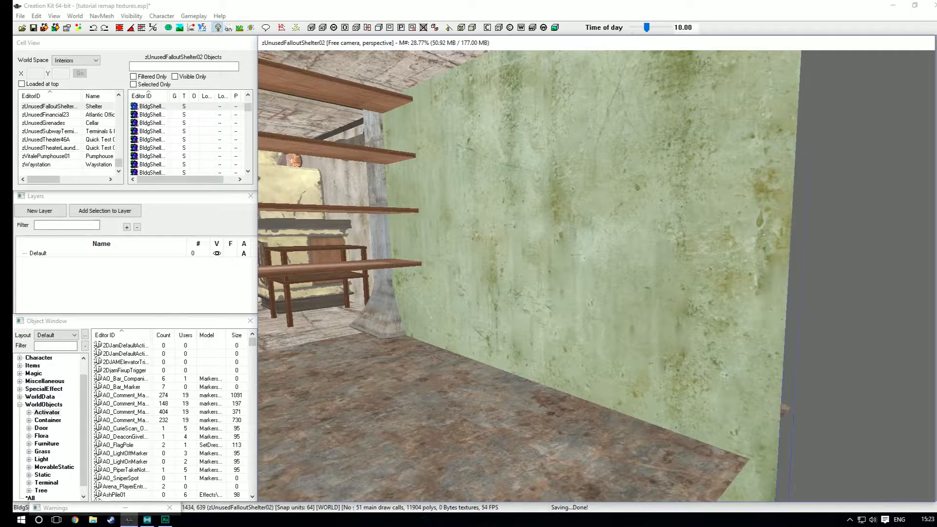
pyautogui.doubleClick(574, 273)
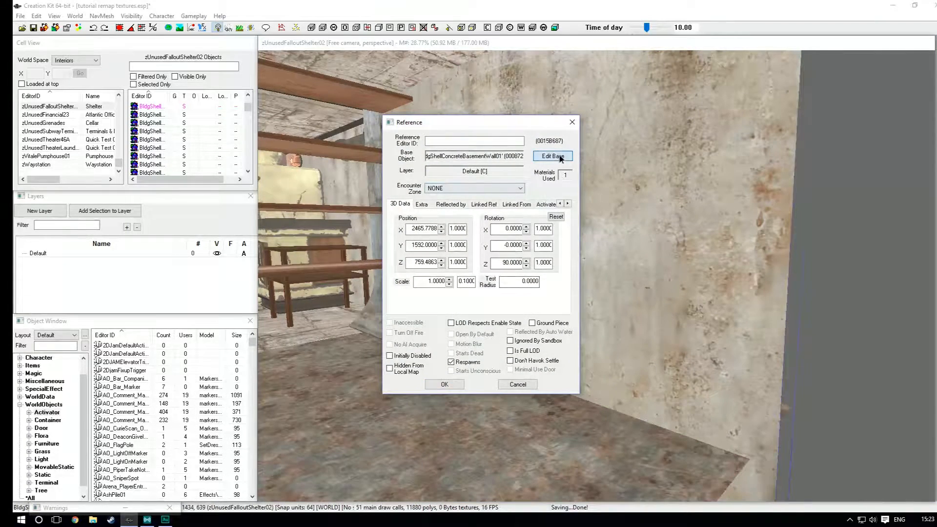
pyautogui.click(553, 157)
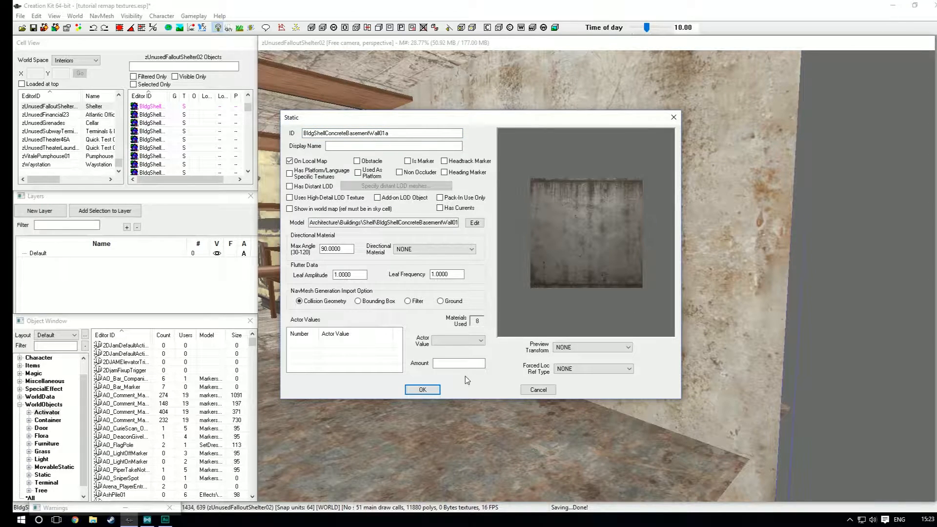
pyautogui.click(421, 390)
pyautogui.click(502, 309)
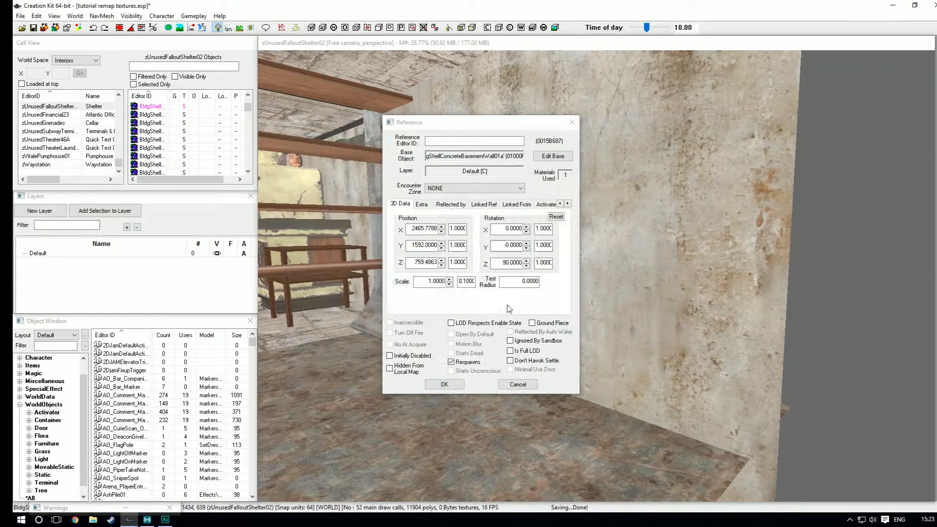
# - Open the model data of the wall's base object BldgShellConcreteBasementWall01a for editing
pyautogui.click(553, 156)
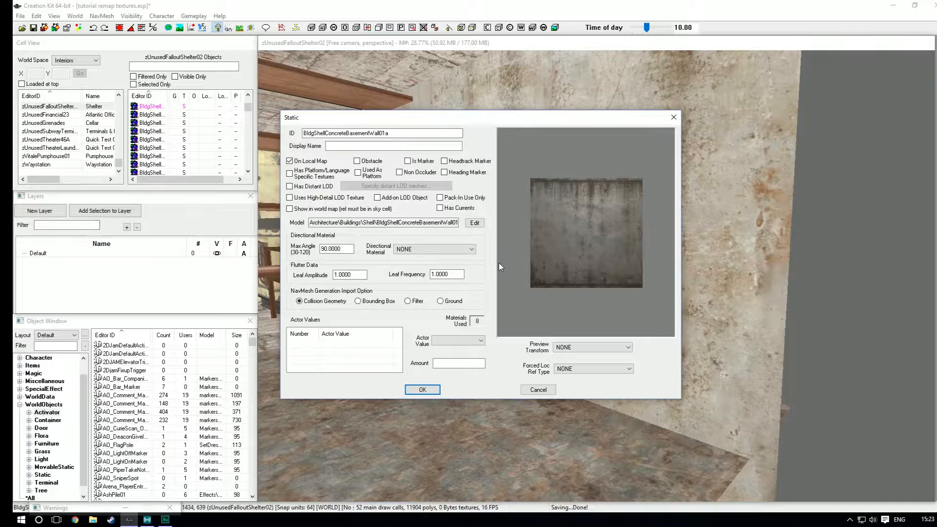
pyautogui.click(350, 223)
pyautogui.click(475, 223)
# - Try the OptimizationTestForRowHouses and TempArtSwap material swaps on the wall model
pyautogui.click(299, 112)
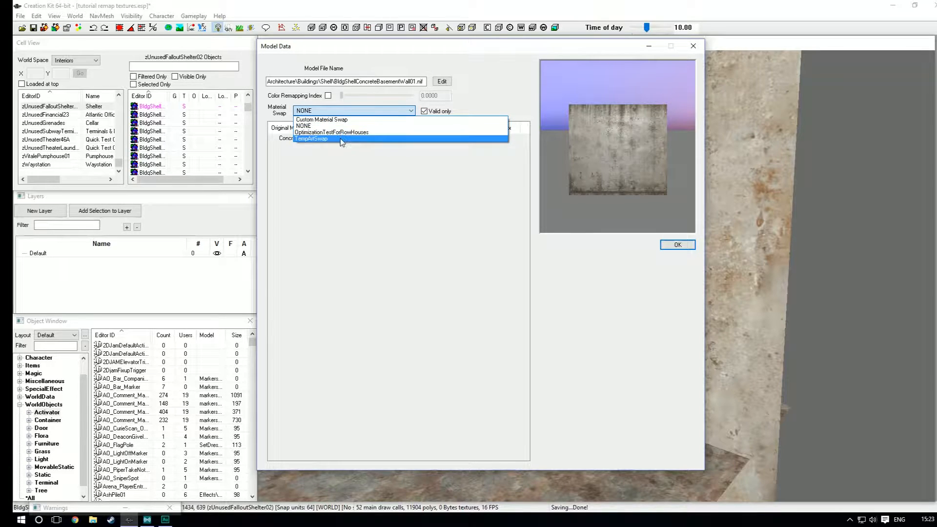
pyautogui.click(332, 133)
pyautogui.click(339, 112)
pyautogui.click(345, 132)
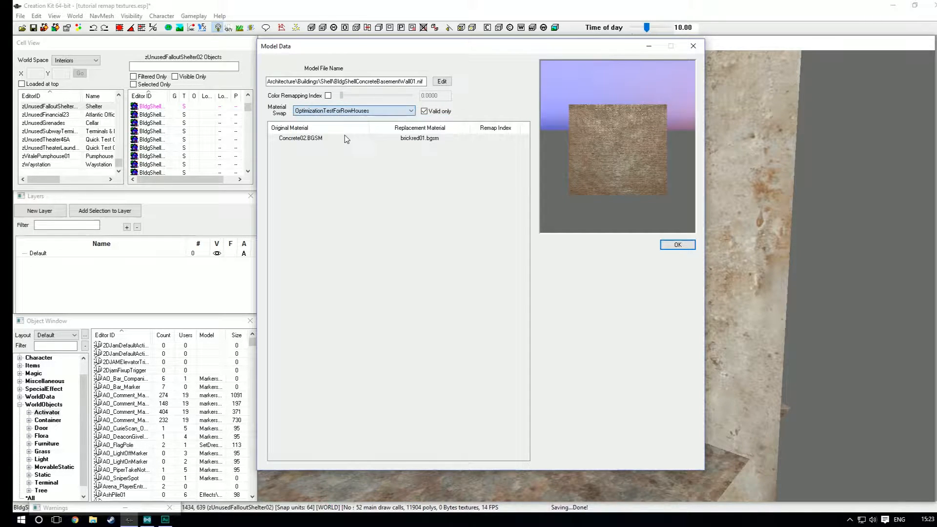
pyautogui.click(342, 111)
pyautogui.click(332, 140)
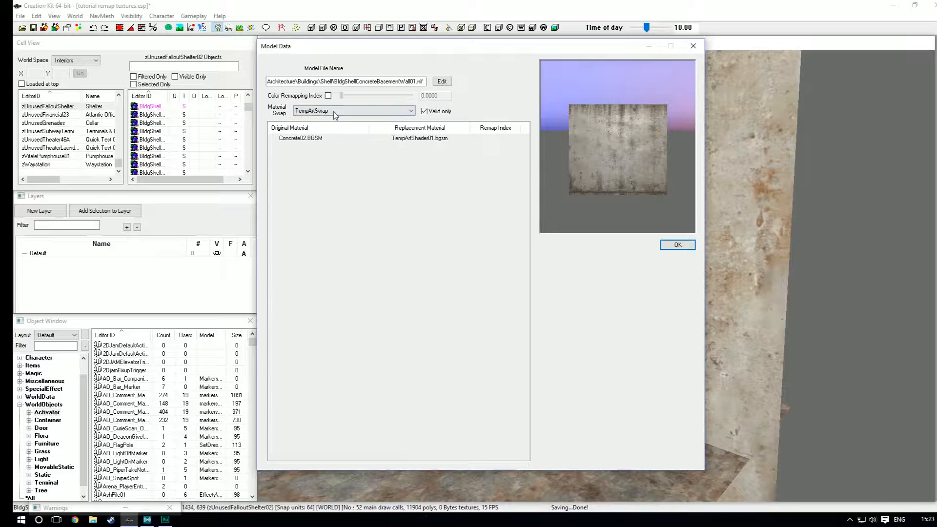
# - Set the wall's material swap to Custom Material Swap, turn off Valid only, and open the replacement choice for Concrete02.BGSM
pyautogui.click(335, 112)
pyautogui.click(327, 120)
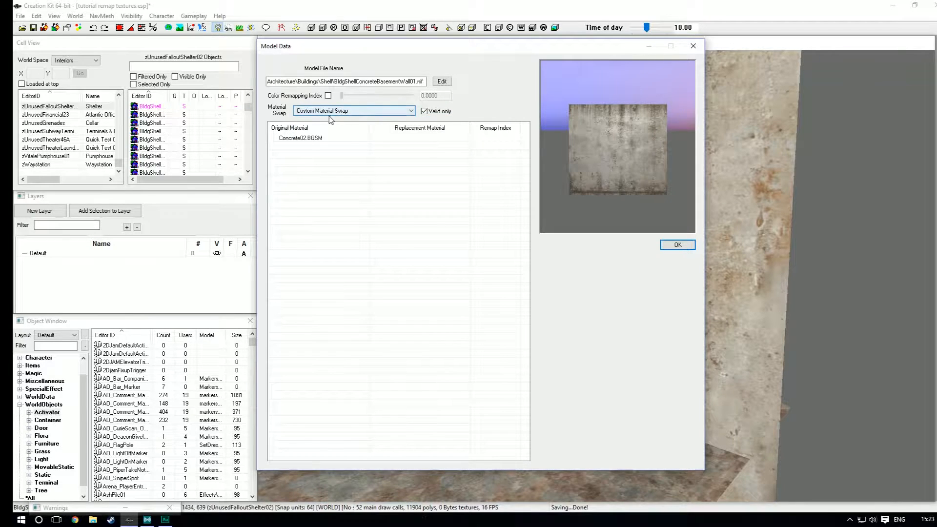
pyautogui.click(309, 139)
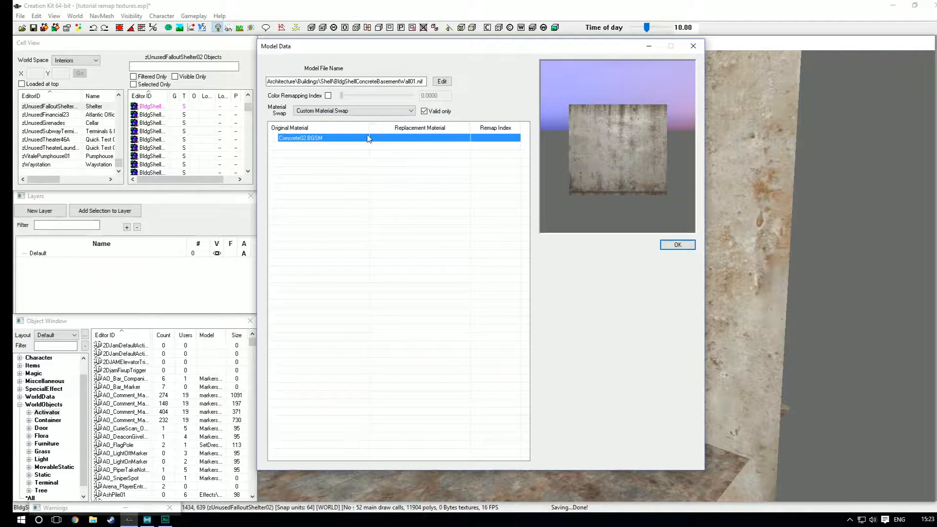
pyautogui.click(424, 111)
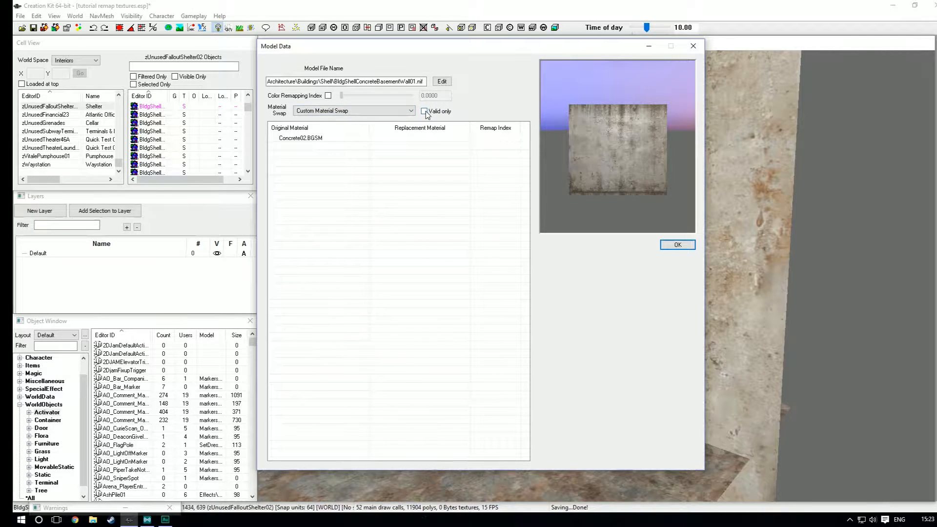
pyautogui.click(404, 112)
pyautogui.click(350, 121)
pyautogui.click(328, 139)
pyautogui.doubleClick(328, 140)
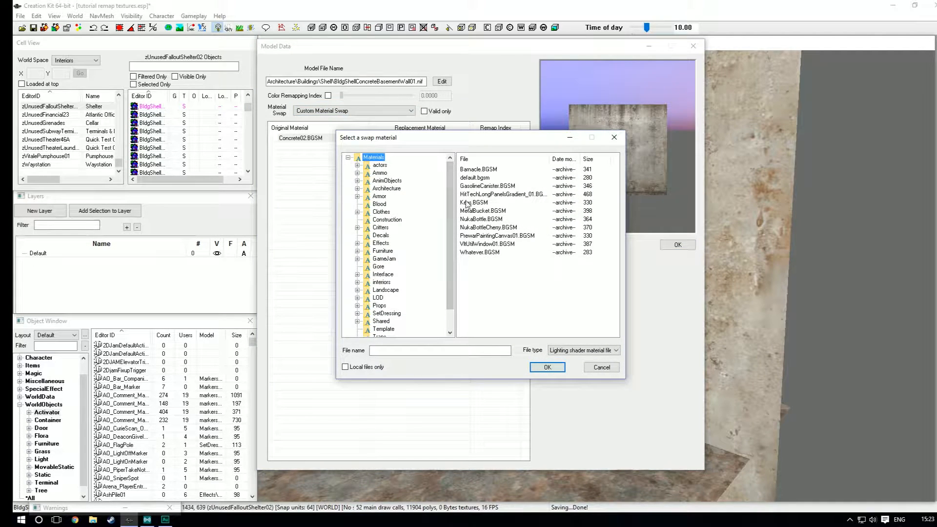
# - Replace the wall's material with PierShacksMetalRoof01.BGSM from Architecture\PierShacks and accept the changes to the model, base object and reference
pyautogui.click(357, 188)
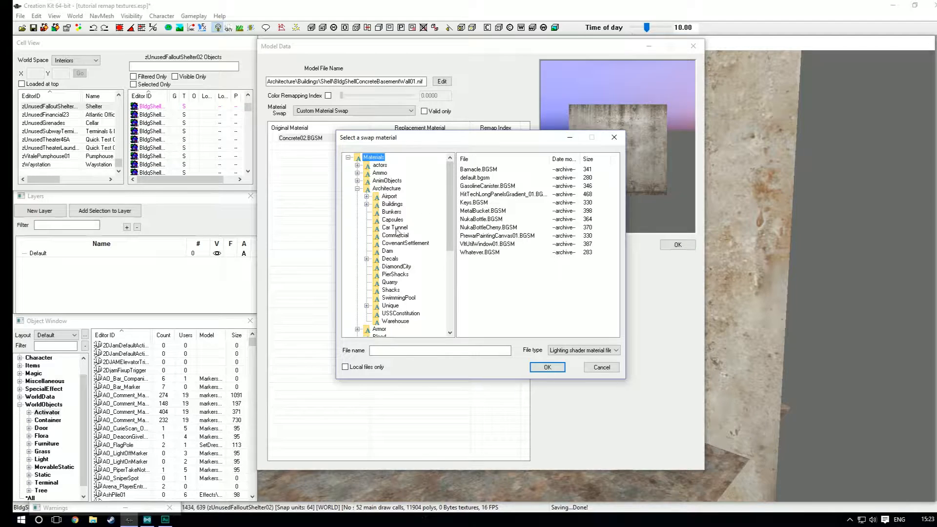
pyautogui.click(391, 275)
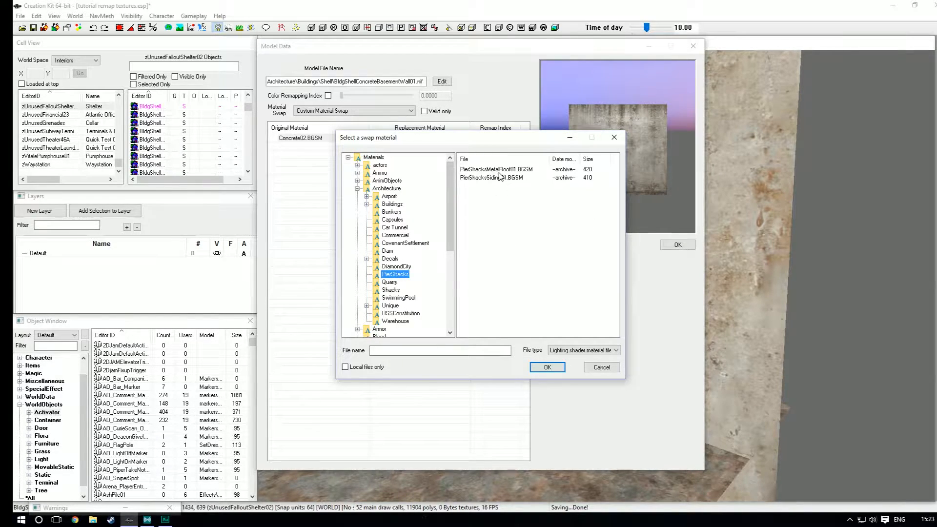
pyautogui.doubleClick(524, 170)
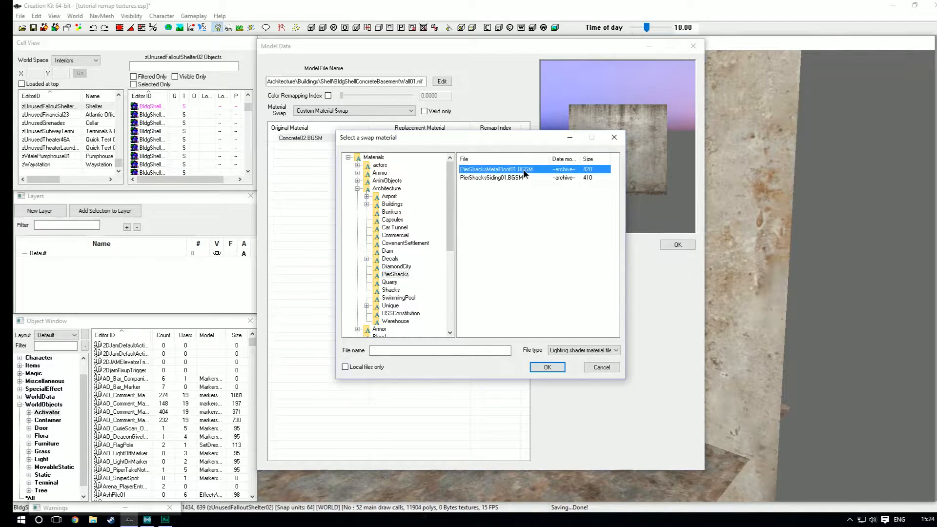
pyautogui.click(671, 244)
pyautogui.click(409, 393)
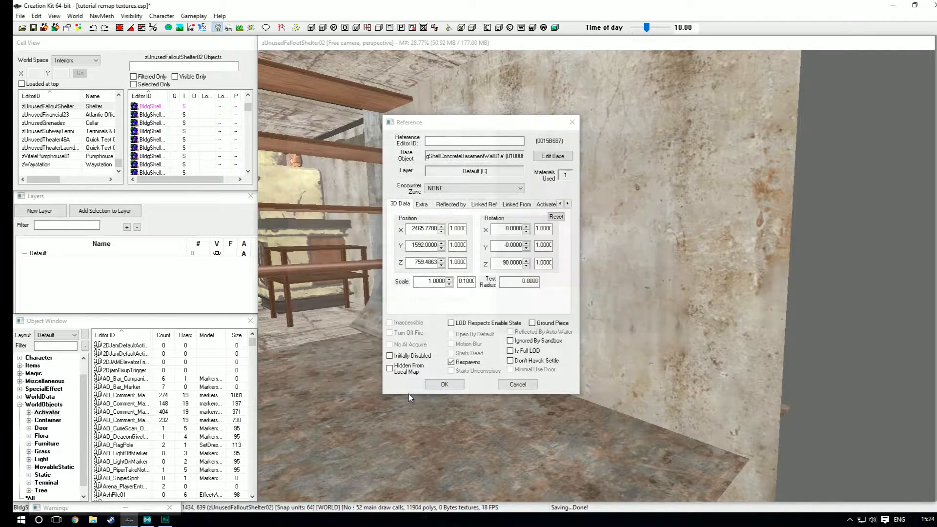
pyautogui.click(438, 385)
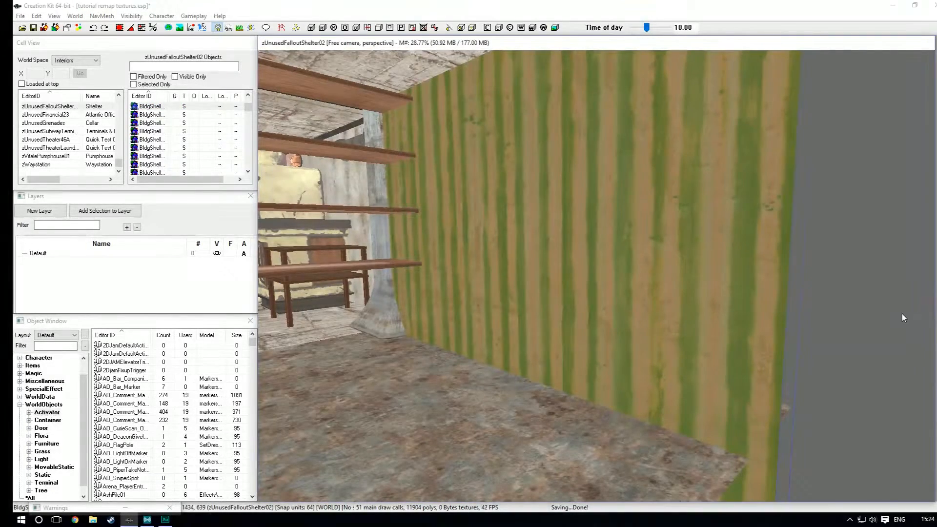
# - Examine the retextured wall from several angles inside and outside the shelter
pyautogui.click(902, 314)
pyautogui.press('shift')
pyautogui.press('shift')
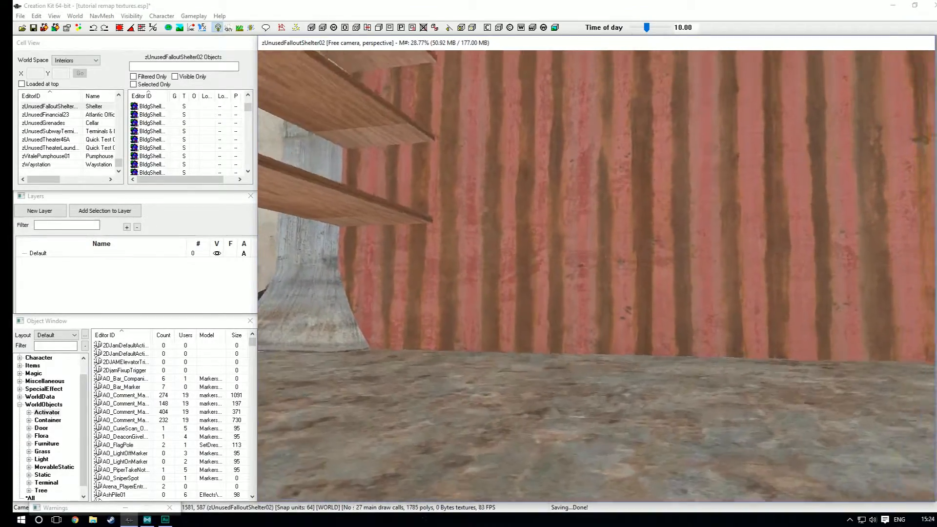
pyautogui.press('shift')
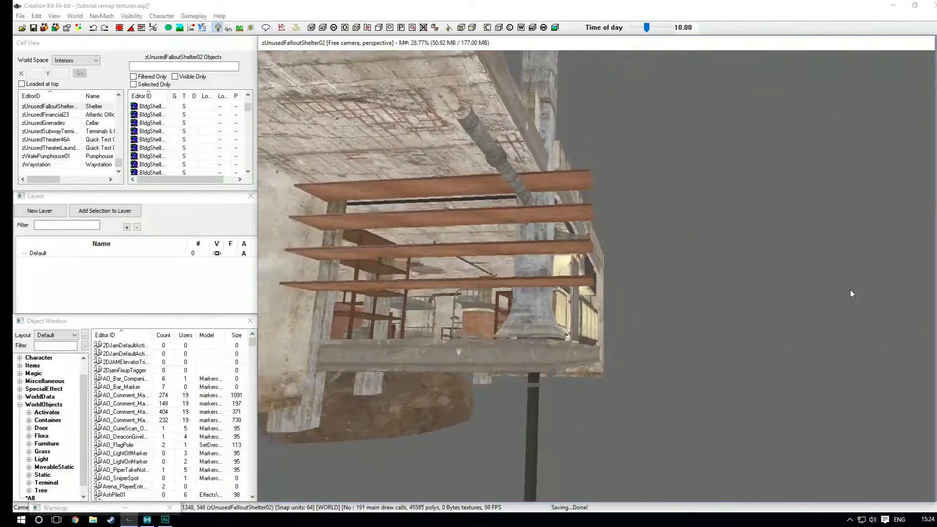
pyautogui.press('shift')
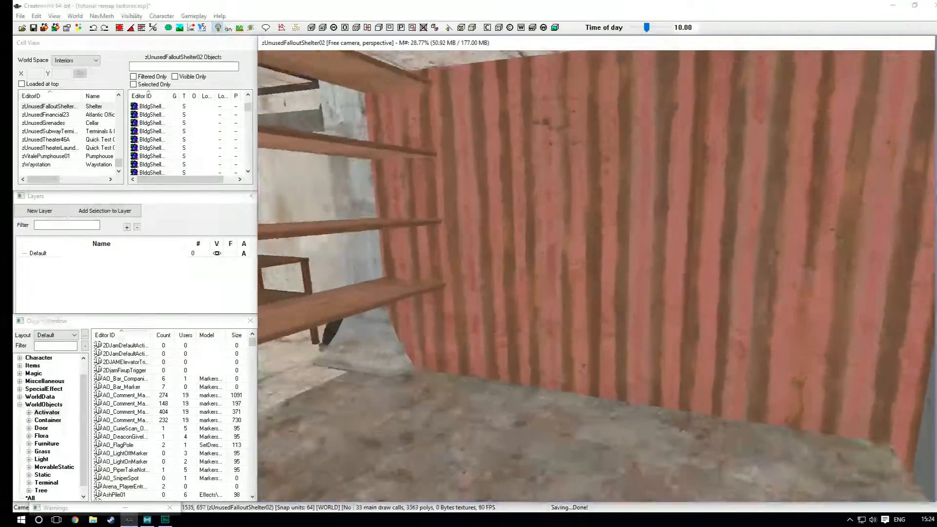
pyautogui.press('shift')
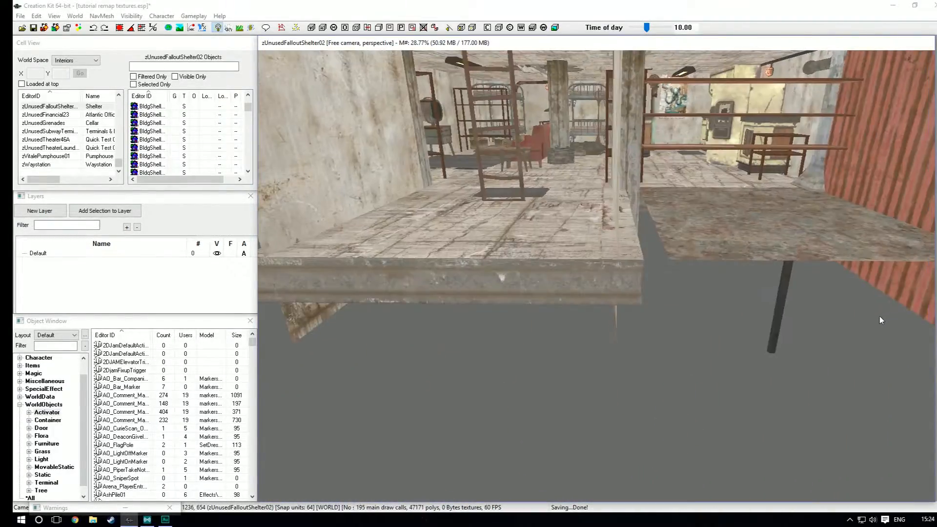
pyautogui.press('shift')
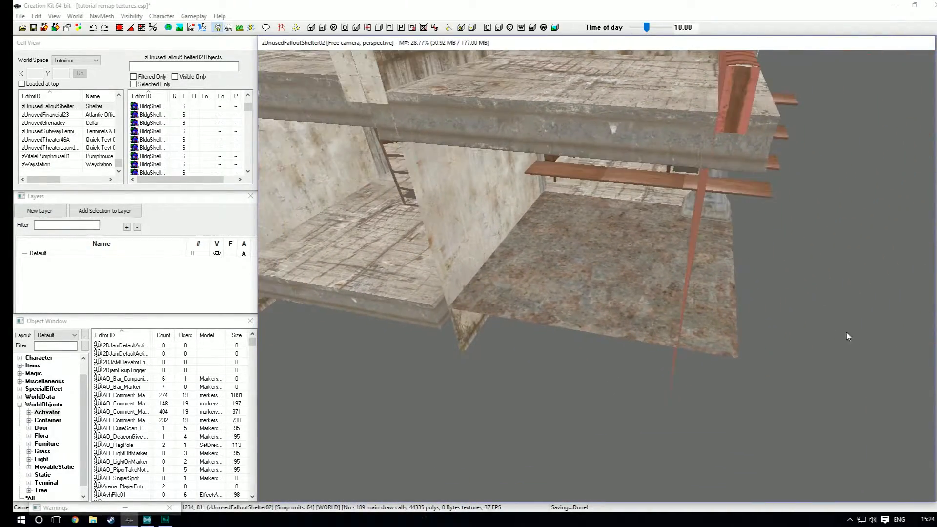
# - Open the base object of the rusty floor piece and change its ID to IndBldShellInMidFlrOnly01s
pyautogui.doubleClick(613, 270)
pyautogui.click(553, 157)
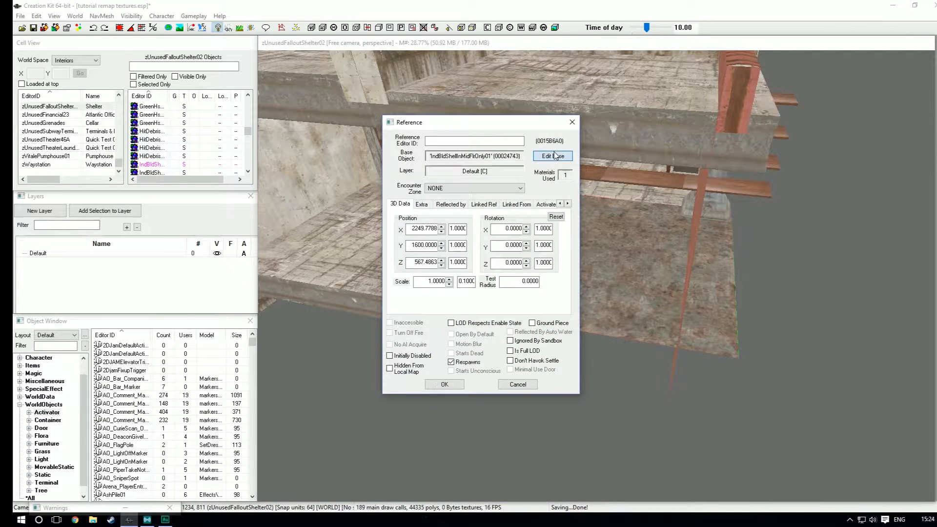
pyautogui.click(360, 135)
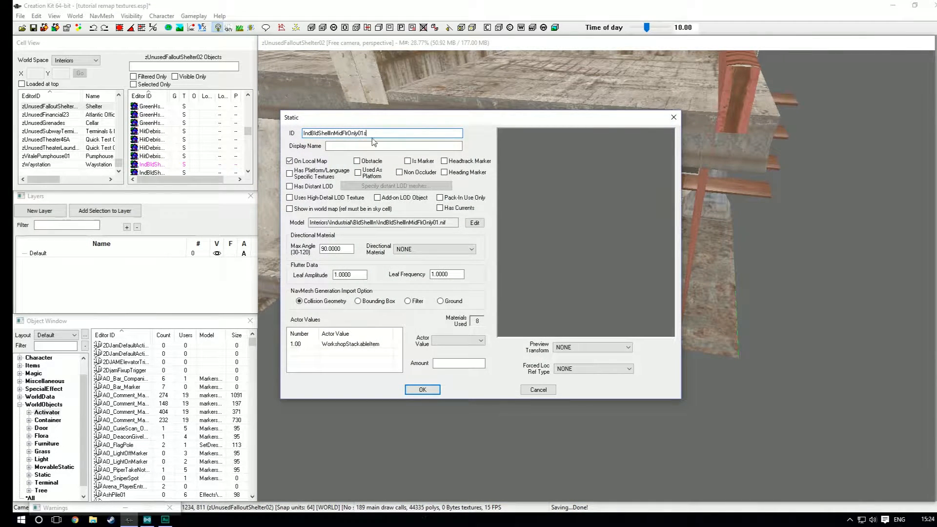
# - Set the floor model to Custom Material Swap with Valid only off and open the replacement choice for concreteroofblock01.bgsm
pyautogui.click(474, 223)
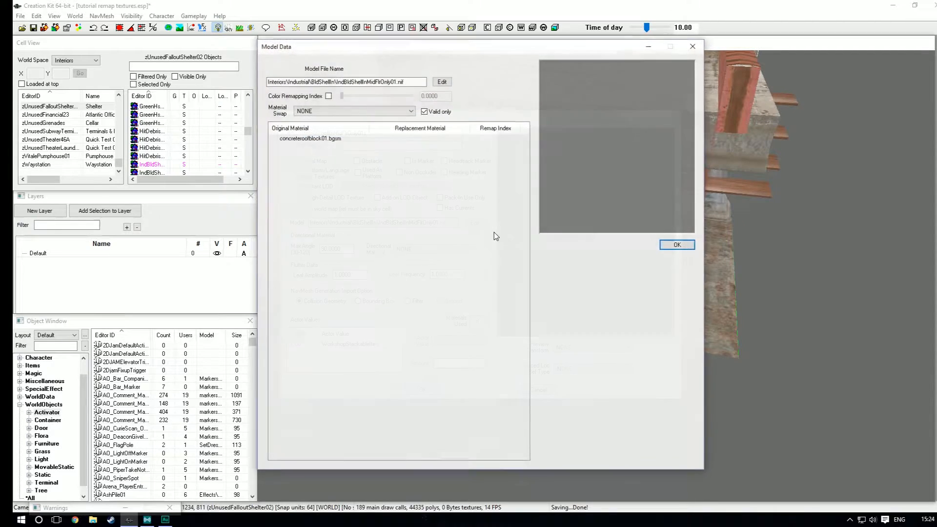
pyautogui.click(349, 110)
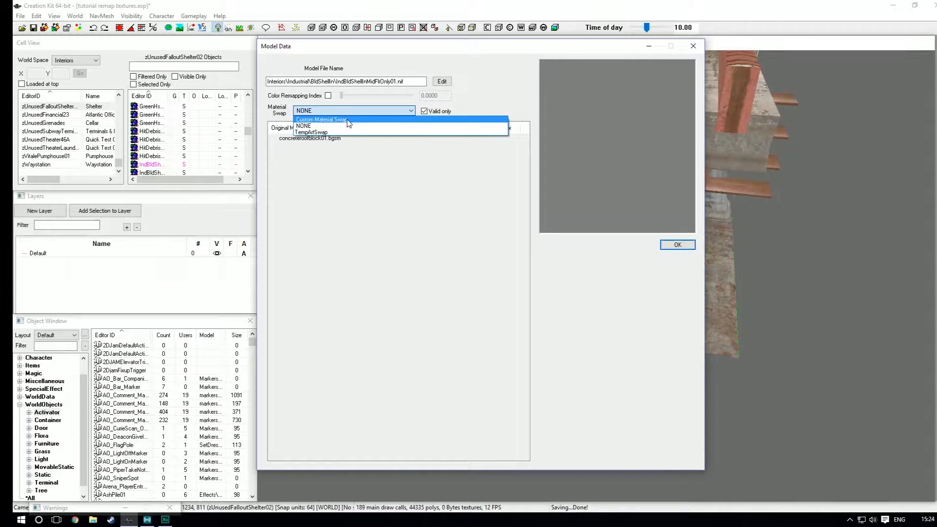
pyautogui.click(331, 126)
pyautogui.doubleClick(336, 142)
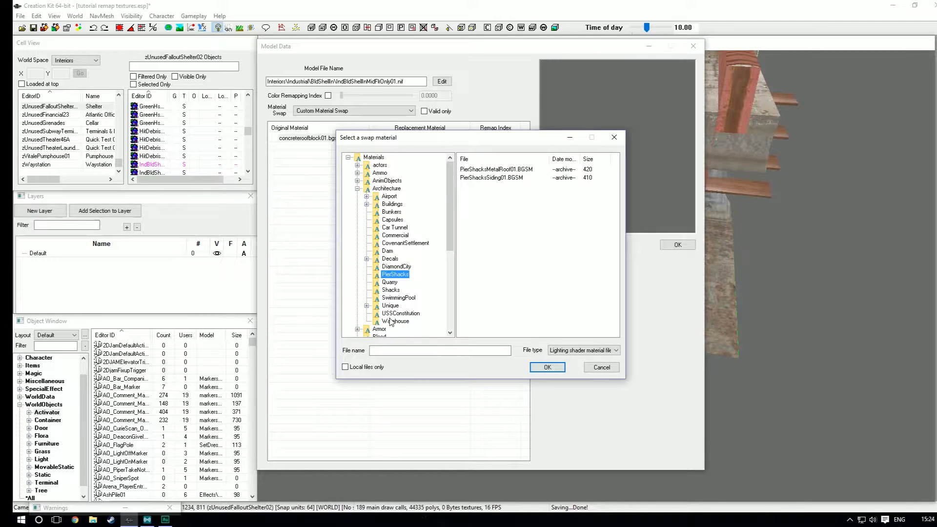
# - Browse the Architecture and interiors material folders and choose InstitutePanel01.BGSM from interiors\Institute as the floor's replacement material
pyautogui.click(390, 305)
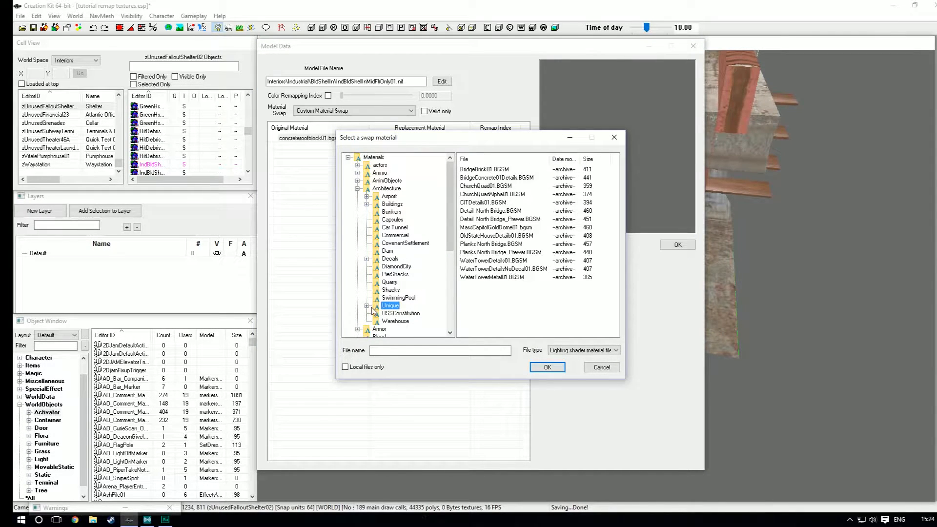
pyautogui.click(367, 205)
pyautogui.click(398, 212)
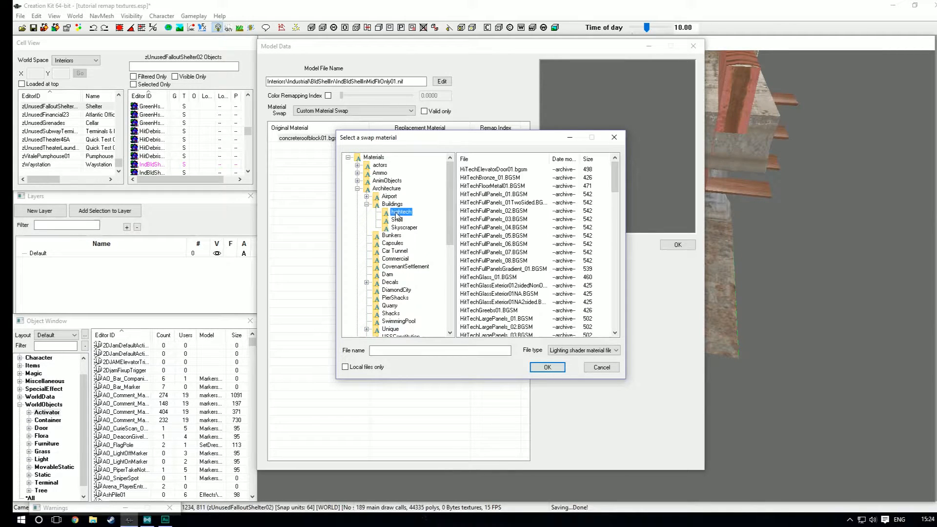
pyautogui.click(396, 221)
pyautogui.click(398, 228)
pyautogui.click(396, 220)
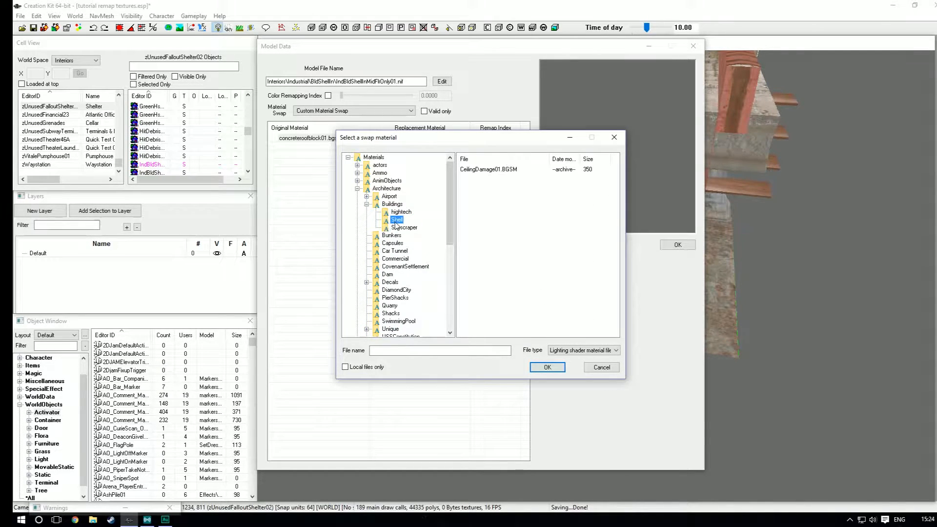
pyautogui.click(357, 313)
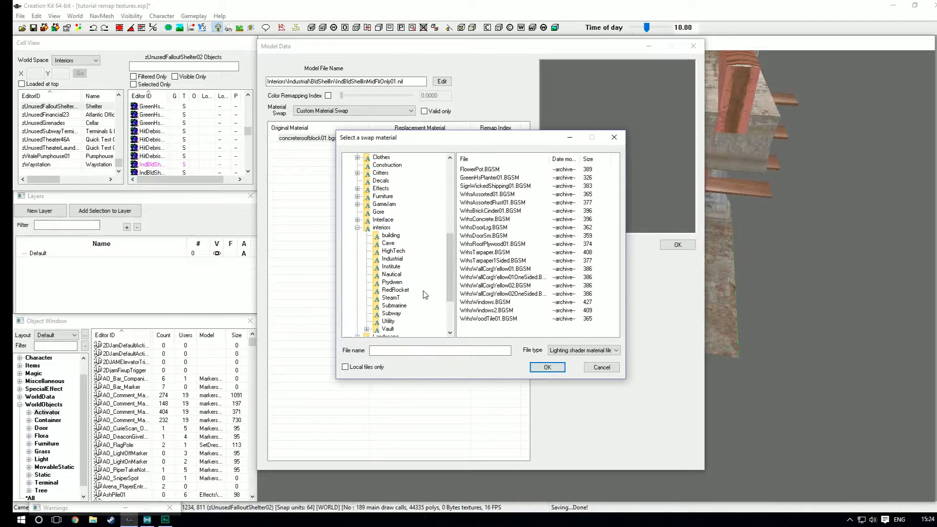
pyautogui.click(390, 266)
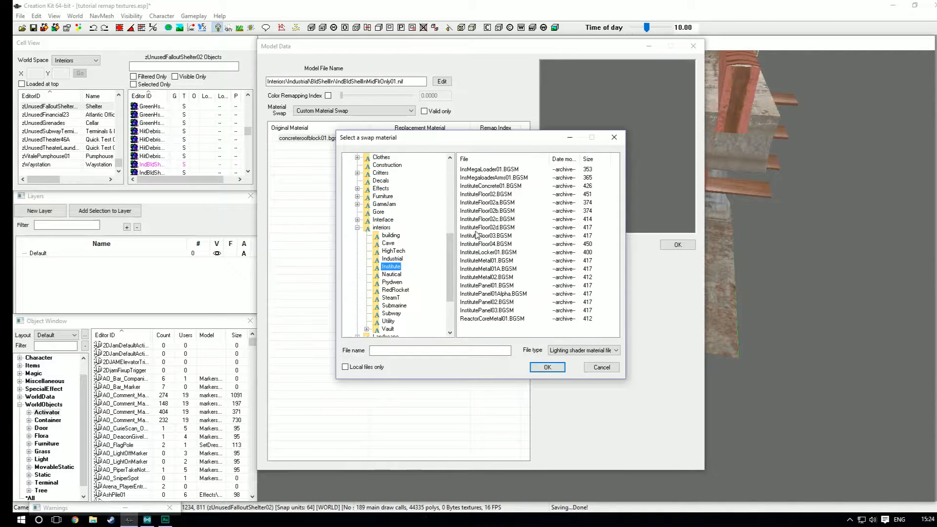
pyautogui.doubleClick(485, 286)
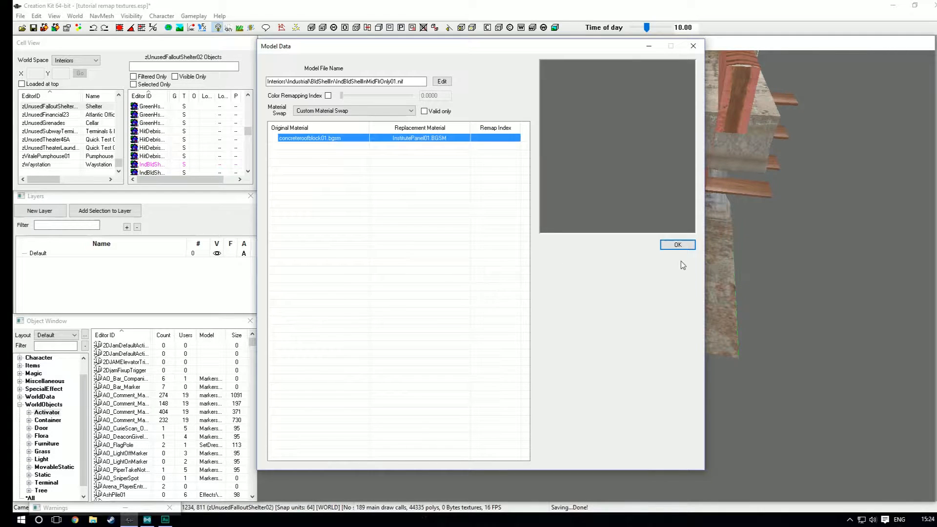
# - Accept the floor's model data, create the renamed base object as a new form, and apply it to the reference
pyautogui.click(678, 245)
pyautogui.click(422, 390)
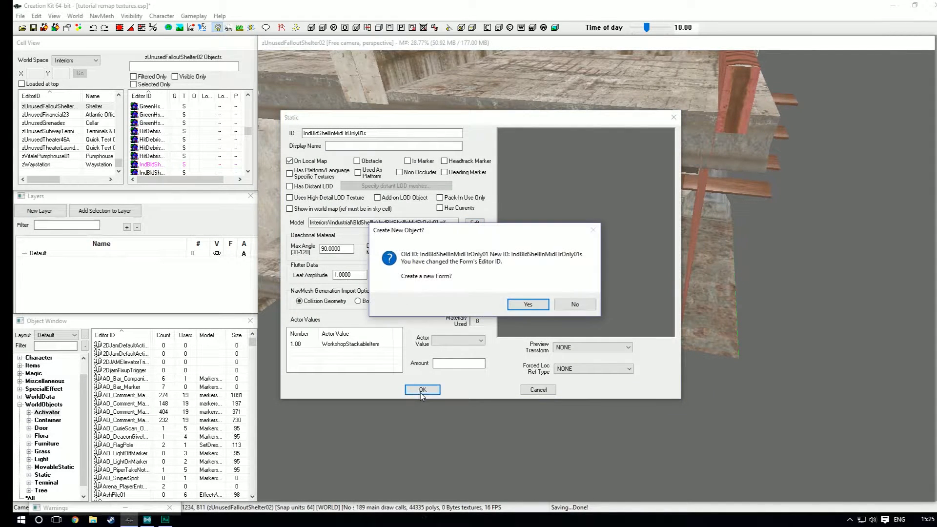
pyautogui.click(535, 306)
pyautogui.click(444, 384)
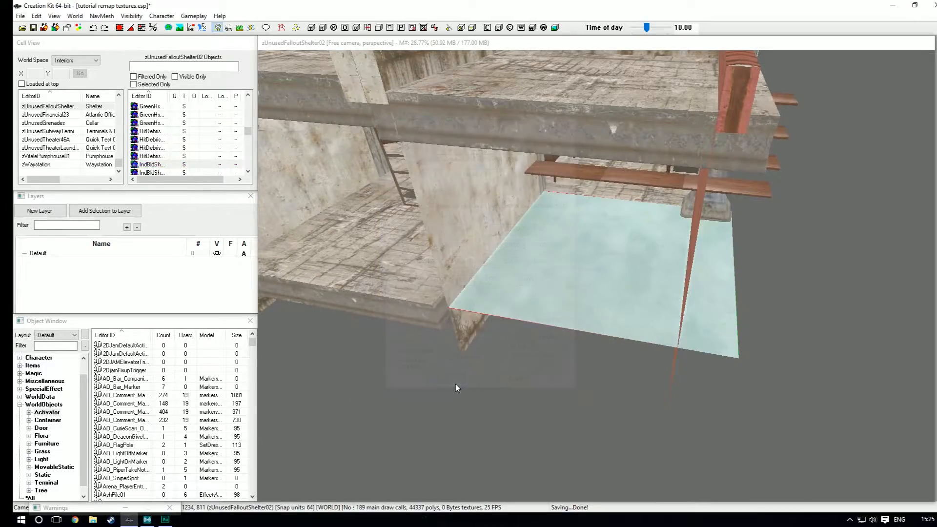
# - Select the tall rusty metal shelf standing beside the bunk beds inside the shelter
pyautogui.scroll(3, 567, 354)
pyautogui.keyDown('shift'); pyautogui.moveTo(567, 361); pyautogui.dragTo(681, 352, button='middle'); pyautogui.keyUp('shift')
pyautogui.click(681, 351)
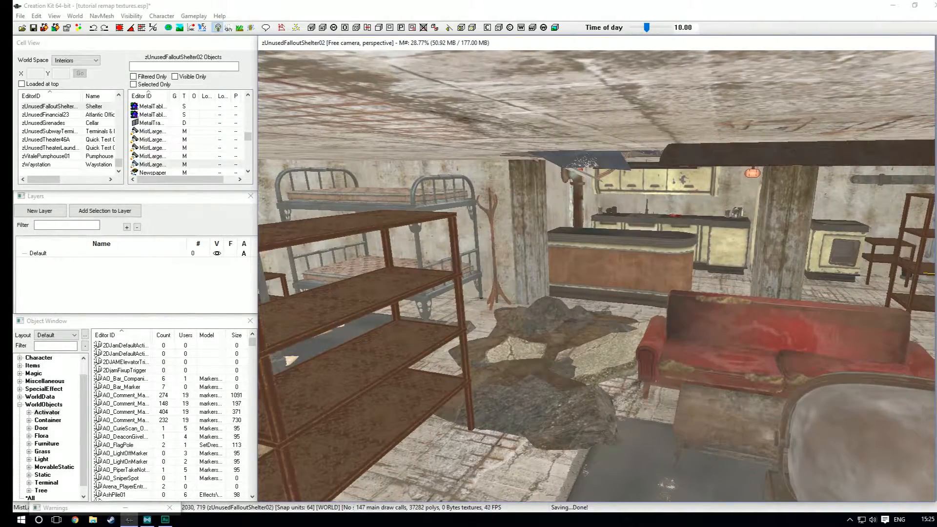
pyautogui.keyDown('shift'); pyautogui.moveTo(585, 313); pyautogui.dragTo(517, 303, button='middle'); pyautogui.keyUp('shift')
pyautogui.click(495, 298)
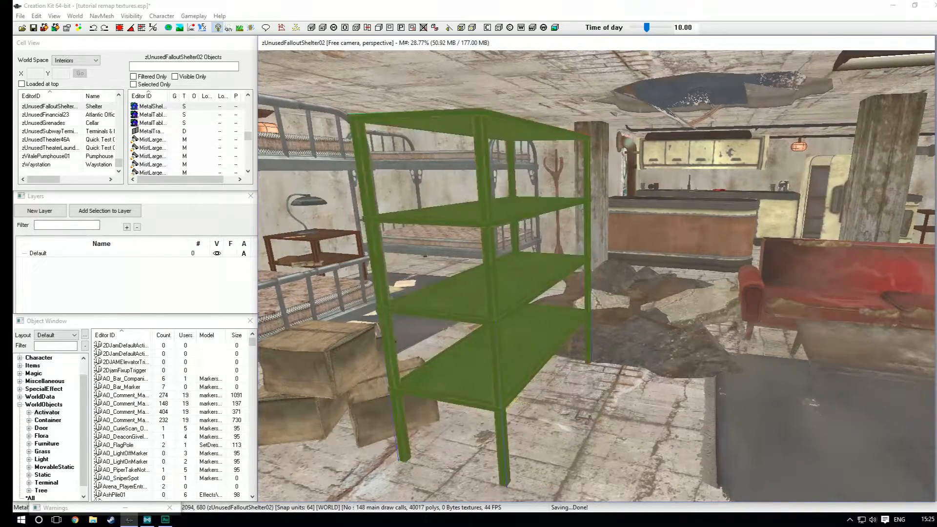
pyautogui.doubleClick(478, 307)
pyautogui.click(516, 385)
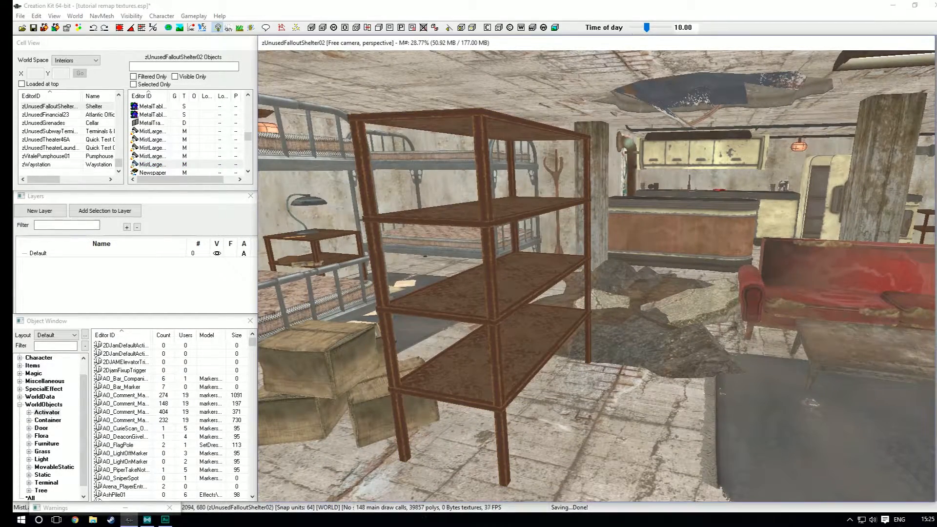
pyautogui.click(480, 293)
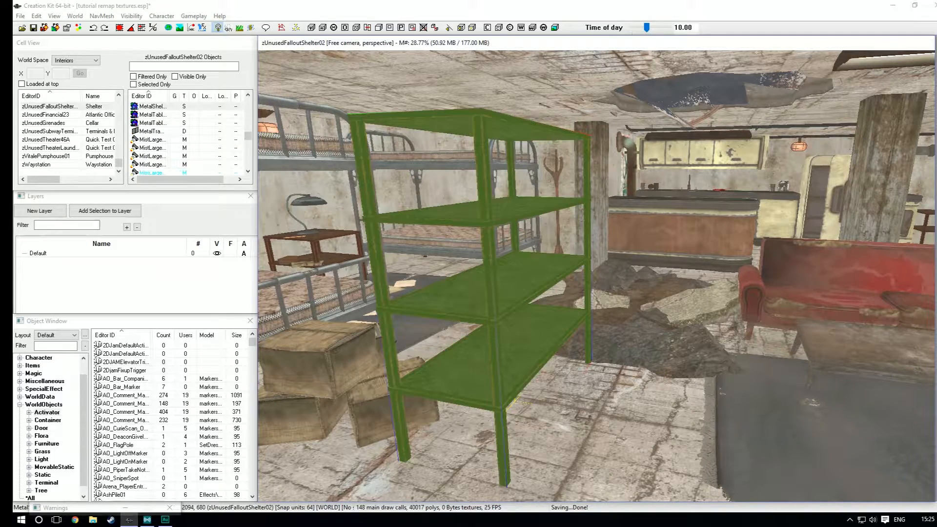
# - Change the ID of the shelf's base object to MetalShelf01w and create it as a new form
pyautogui.doubleClick(480, 391)
pyautogui.click(553, 157)
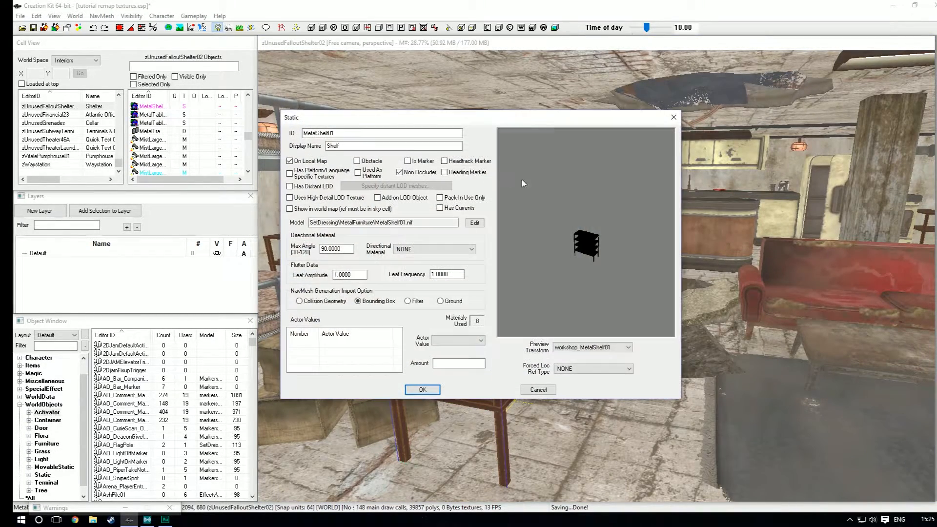
pyautogui.write('w')
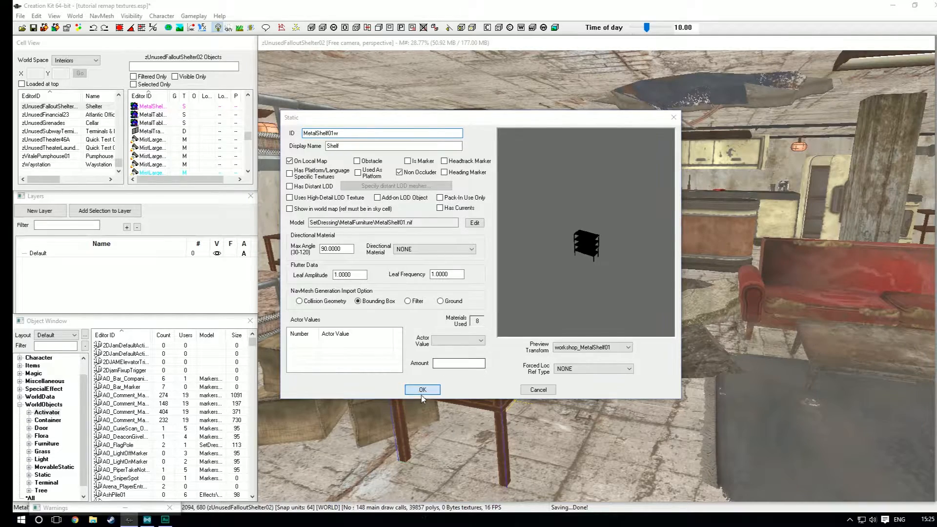
pyautogui.click(422, 390)
pyautogui.click(494, 304)
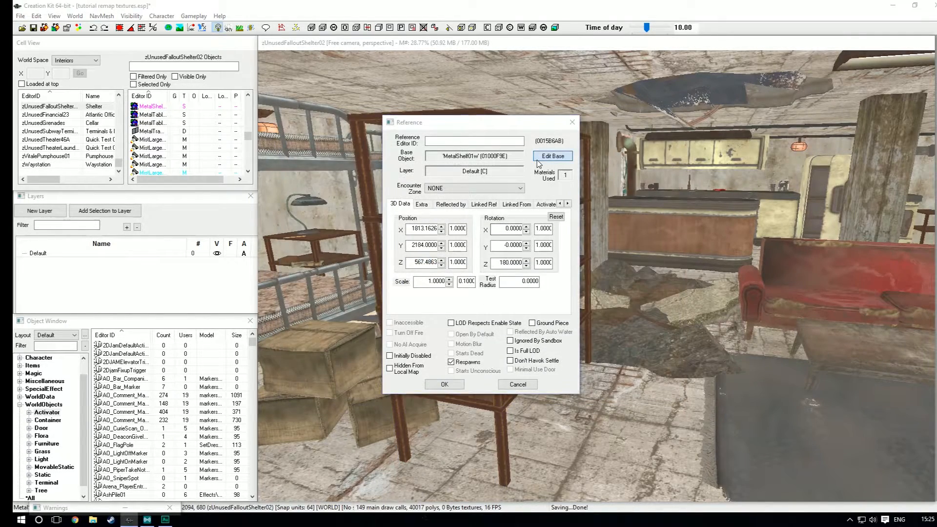
# - With Custom Material Swap and Valid only off, replace the shelf's MetalFloorRidges01.BGSM with InstitutePanel02.BGSM from interiors\Institute and apply it to the reference
pyautogui.click(475, 224)
pyautogui.click(376, 111)
pyautogui.click(375, 119)
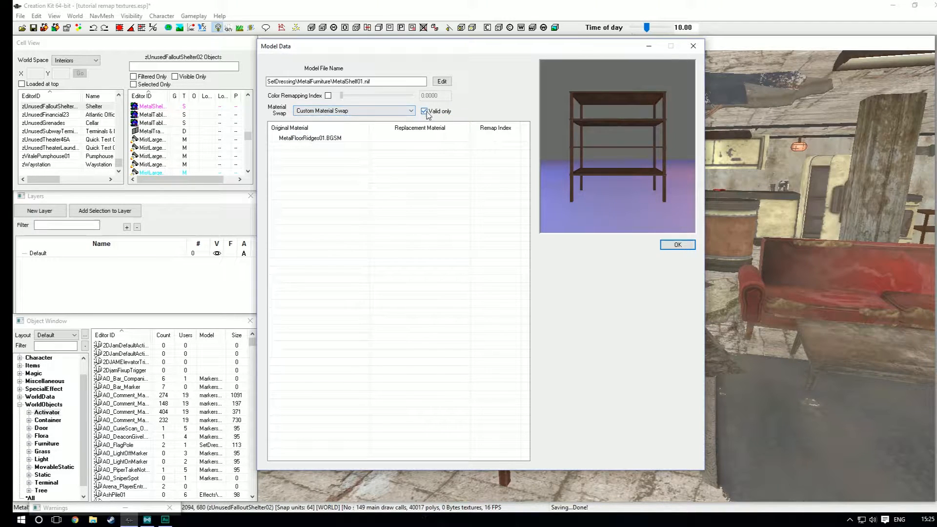
pyautogui.doubleClick(332, 139)
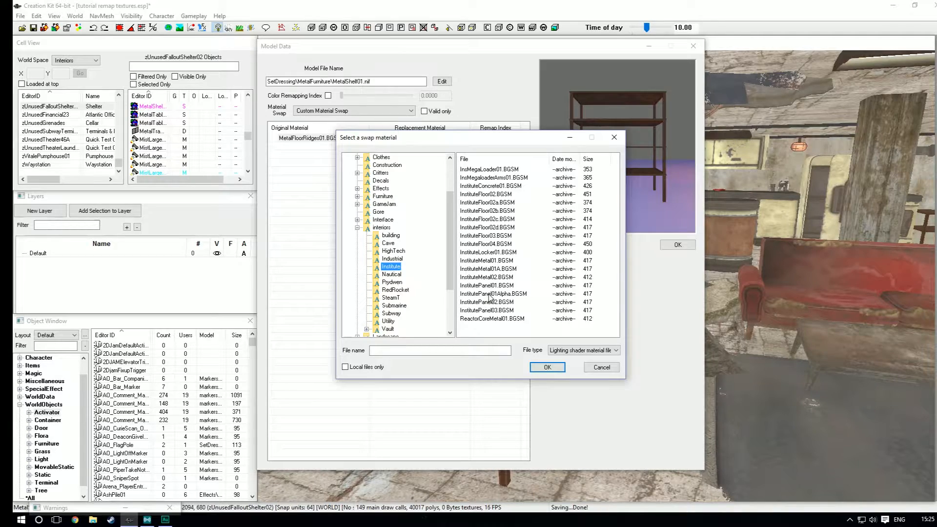
pyautogui.doubleClick(483, 302)
pyautogui.click(677, 245)
pyautogui.click(422, 389)
pyautogui.click(423, 385)
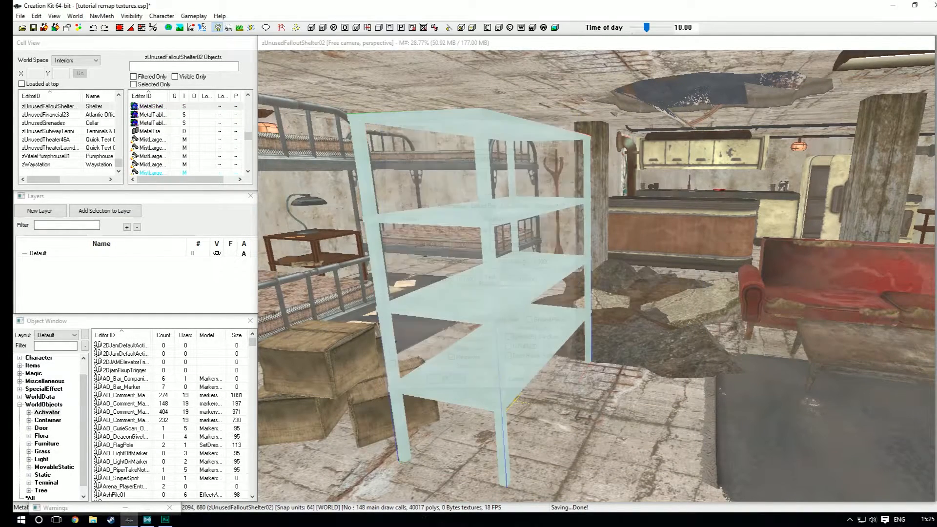
# - Examine the retextured shelf from several sides, with the cell's own lighting switched on and off
pyautogui.click(601, 394)
pyautogui.press('shift')
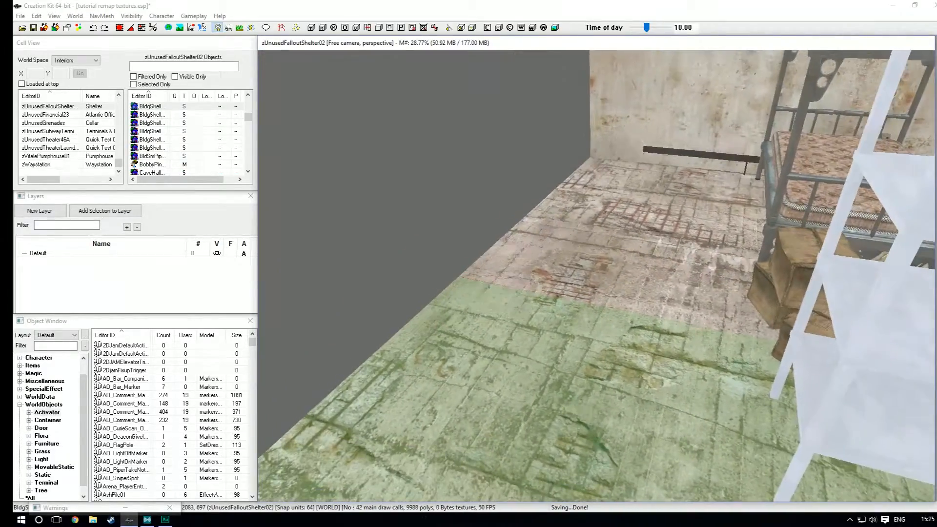
pyautogui.press('space')
pyautogui.press('a')
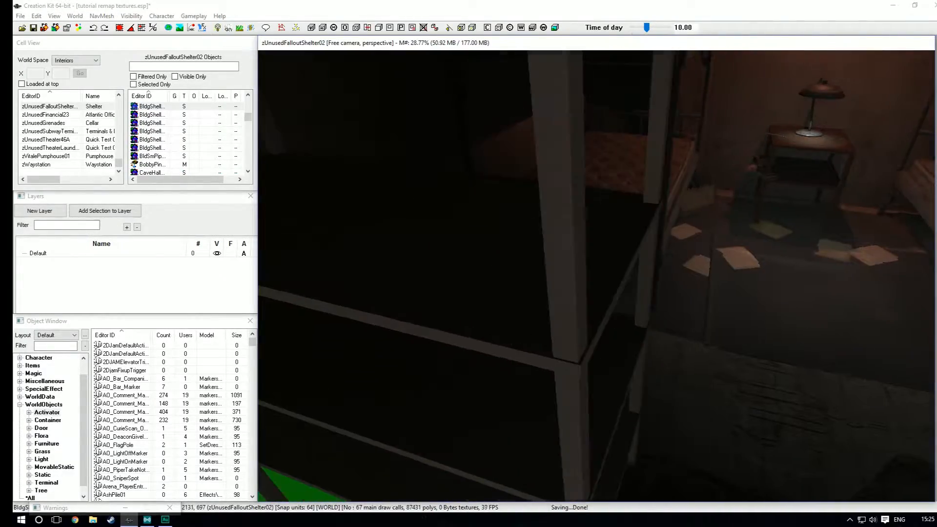
pyautogui.press('a')
pyautogui.press('shift')
pyautogui.press('a')
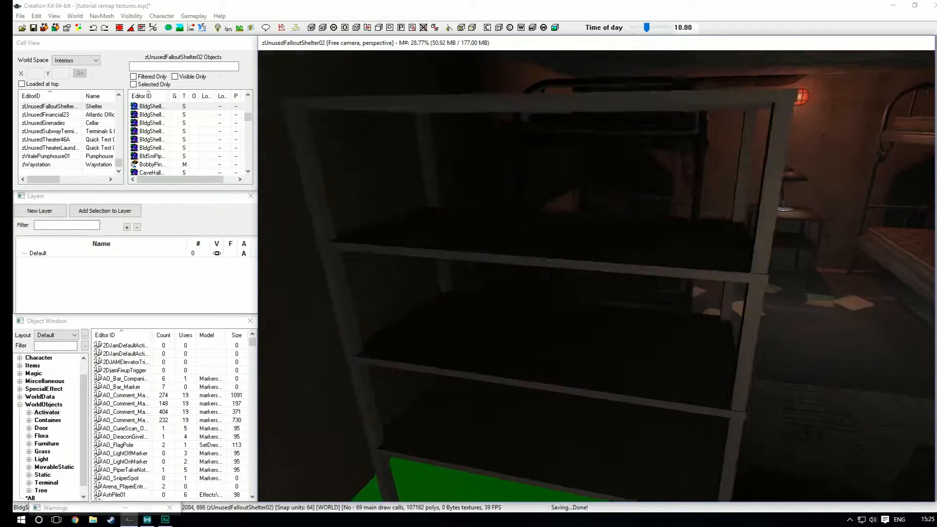
pyautogui.press('a')
pyautogui.press('shift')
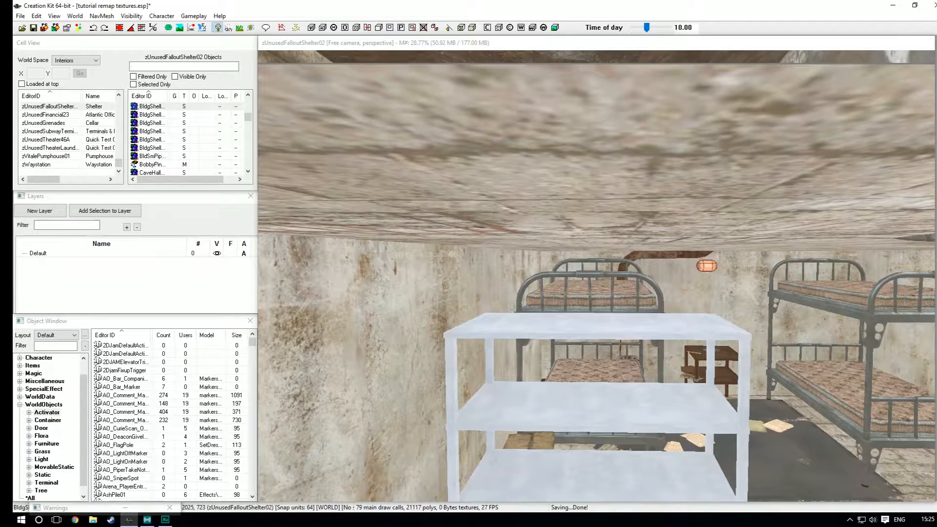
pyautogui.press('a')
pyautogui.press('shift')
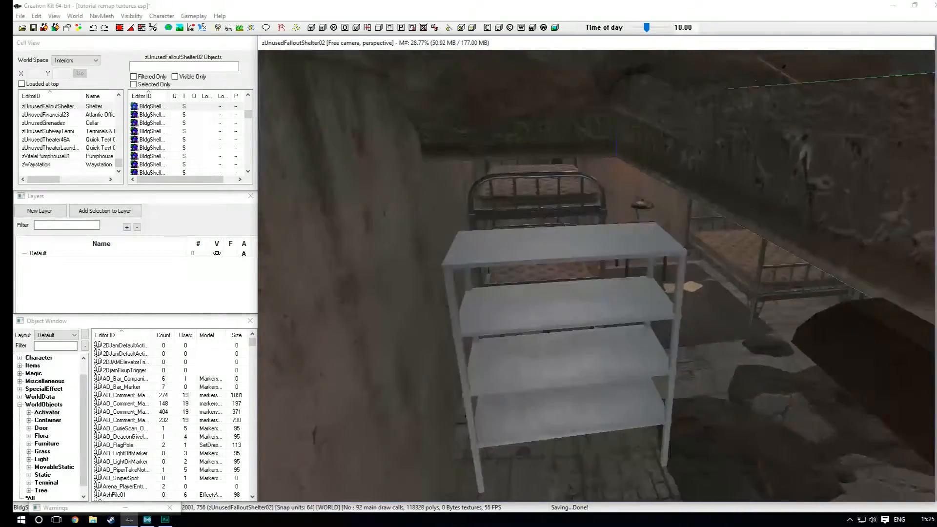
pyautogui.press('shift')
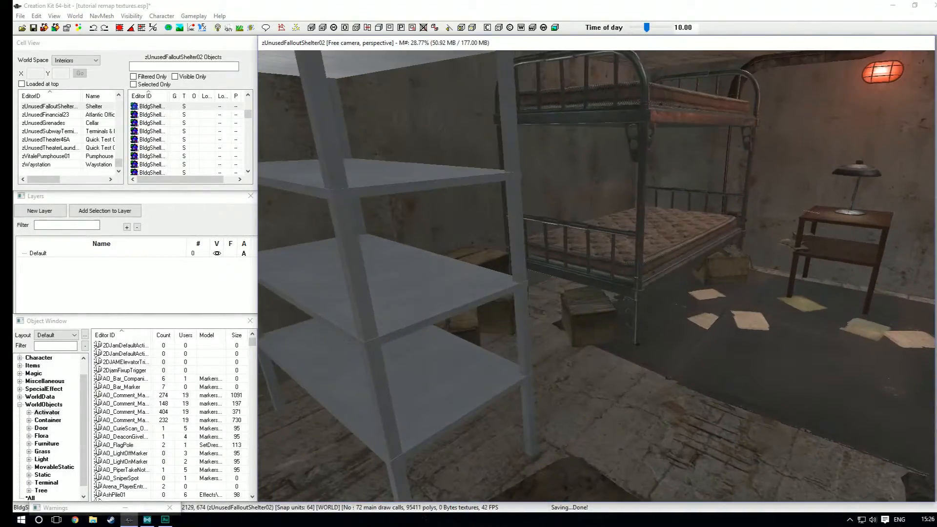
pyautogui.press('shift')
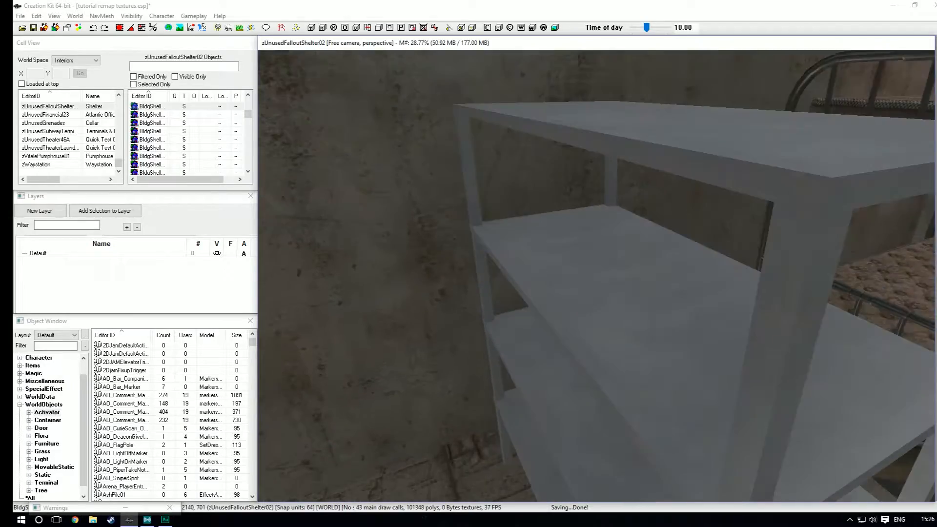
pyautogui.press('shift')
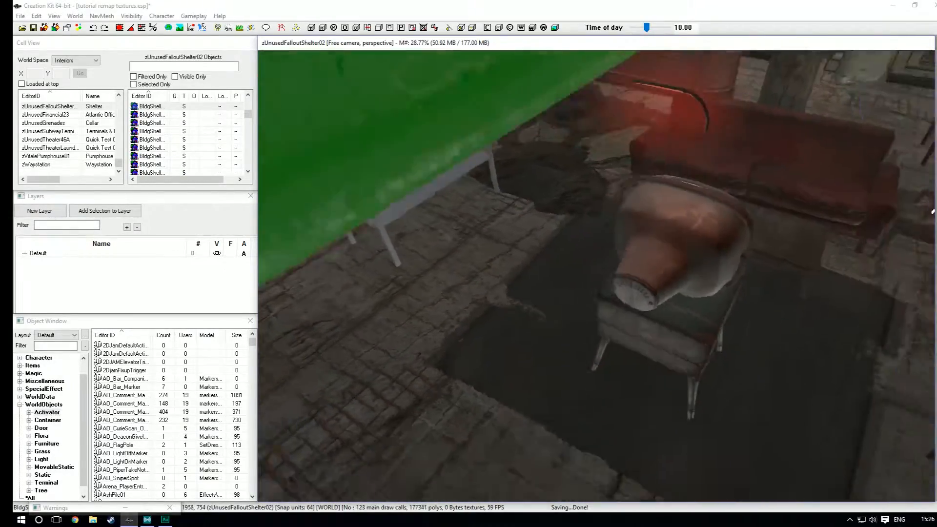
pyautogui.press('shift')
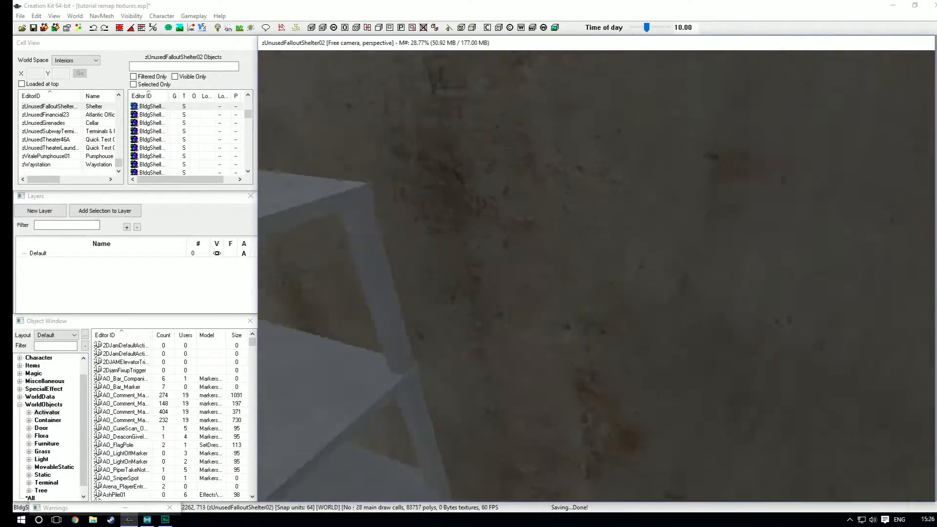
pyautogui.press('shift')
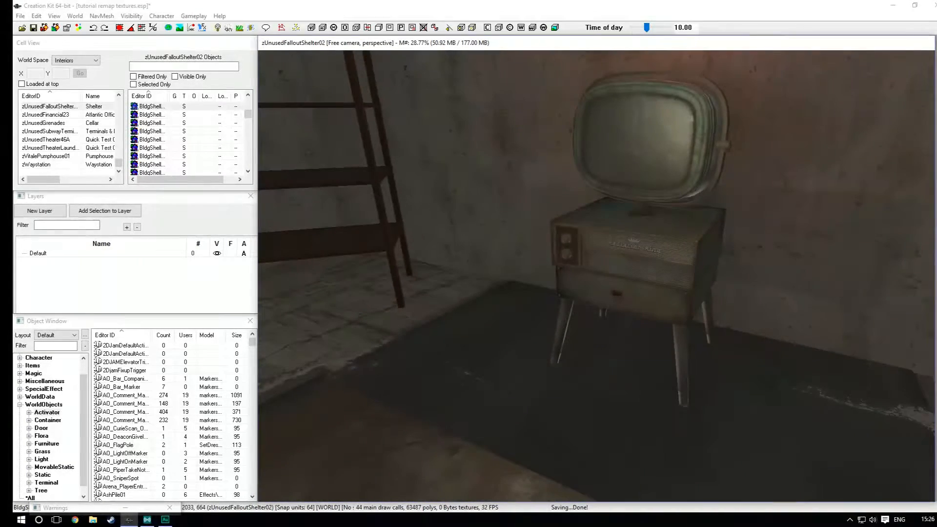
# - Select the television on its cabinet in the corner of the shelter and open its reference data
pyautogui.click(638, 142)
pyautogui.press('shift')
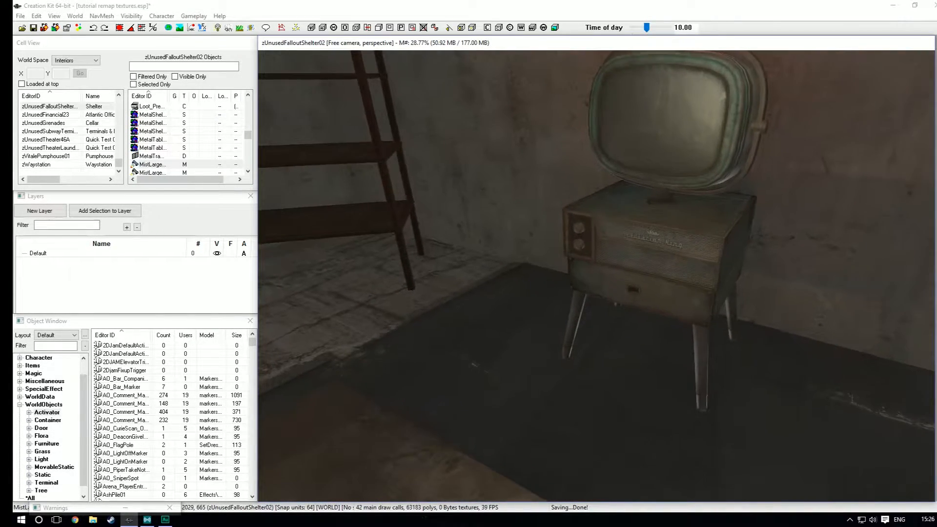
pyautogui.click(614, 171)
pyautogui.press('1')
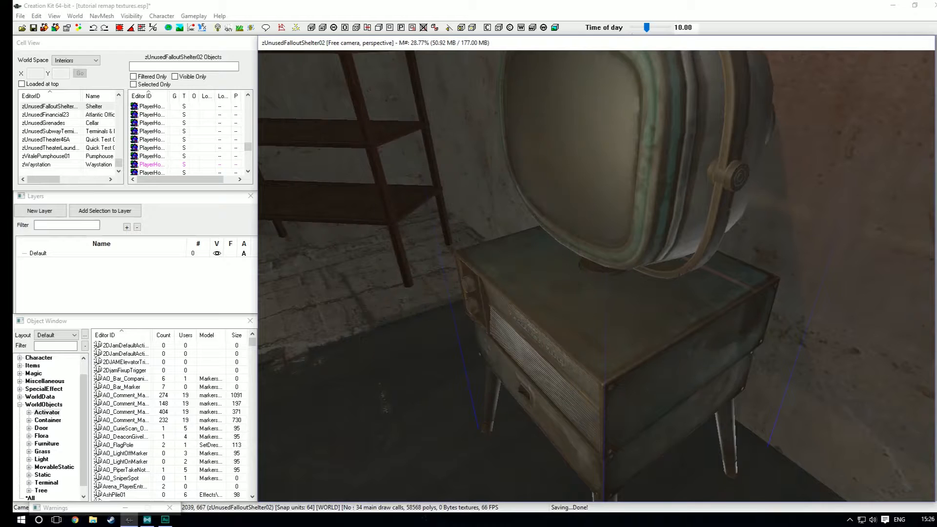
pyautogui.moveTo(257, 194); pyautogui.dragTo(498, 217)
pyautogui.moveTo(448, 131); pyautogui.dragTo(629, 128)
pyautogui.moveTo(499, 93); pyautogui.dragTo(95, 149)
pyautogui.moveTo(605, 147); pyautogui.dragTo(261, 156)
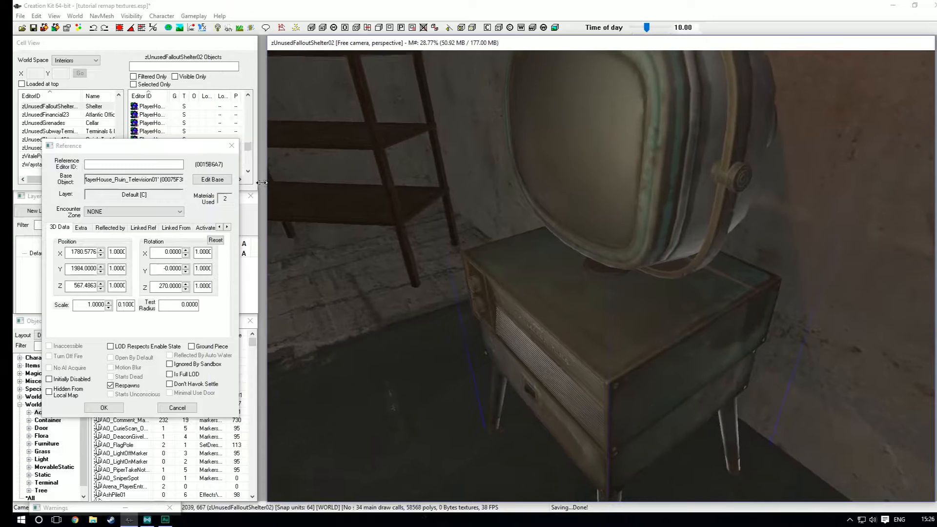
pyautogui.moveTo(179, 152); pyautogui.dragTo(374, 144)
# - Change the ID of the television's base object to PlayerHouse_Ruin_Television01s and create it as a new form
pyautogui.click(406, 173)
pyautogui.click(389, 145)
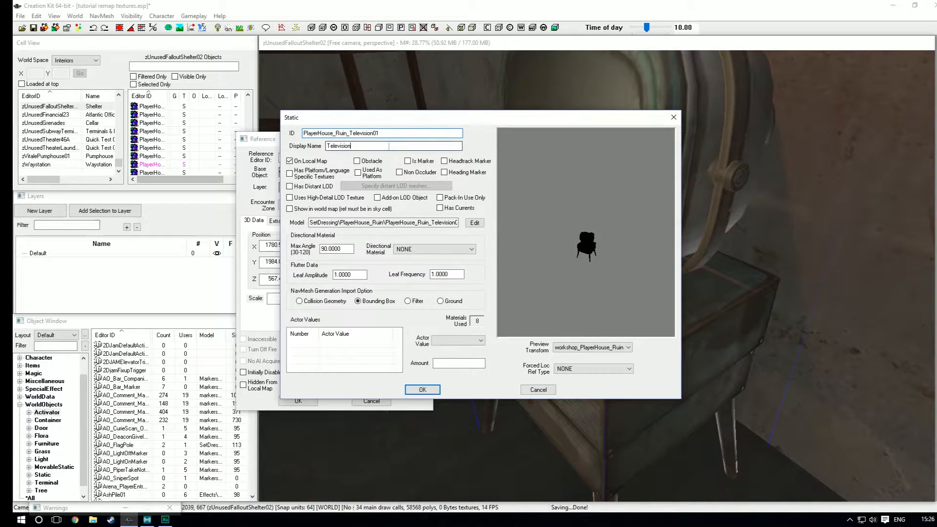
pyautogui.click(386, 132)
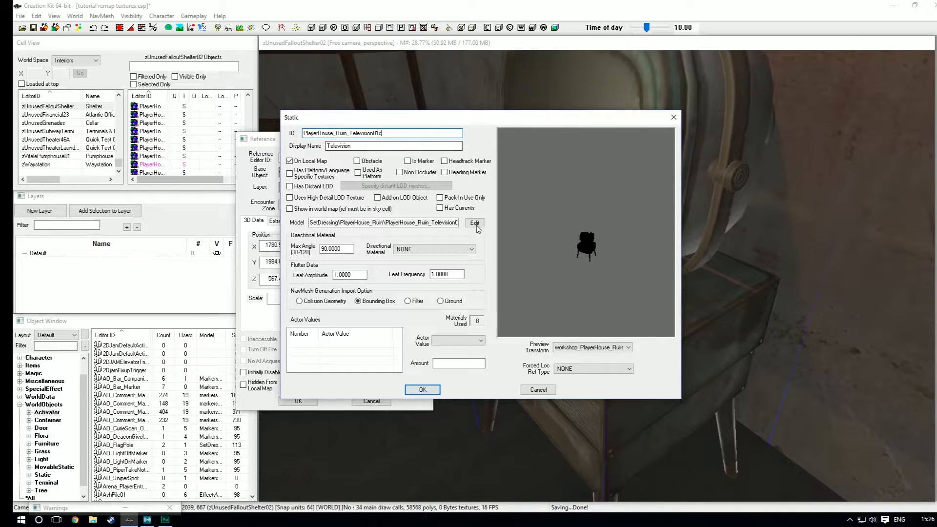
pyautogui.click(415, 390)
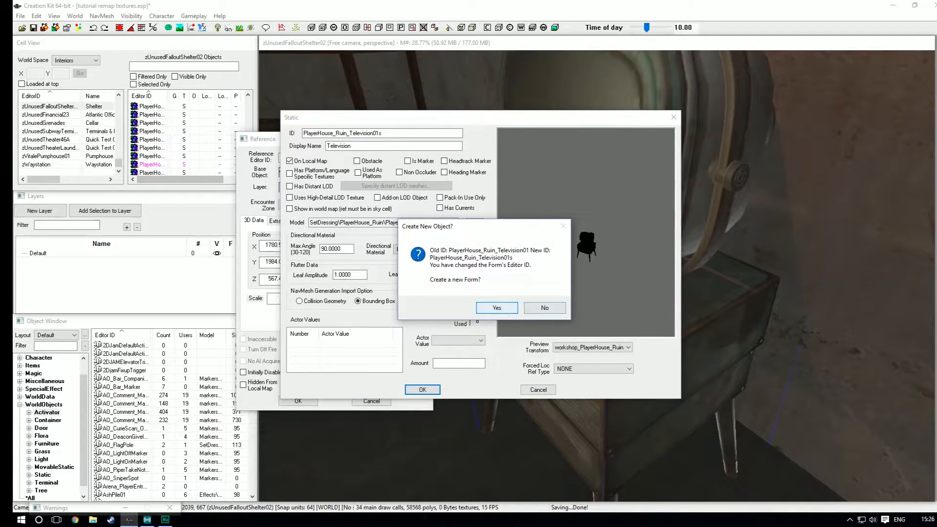
pyautogui.click(497, 311)
# - Set the television model to Custom Material Swap and try InstituteFloor02c.BGSM as the replacement for its main material, PlayerHouse_Ruin_Television01.BGSM
pyautogui.click(402, 173)
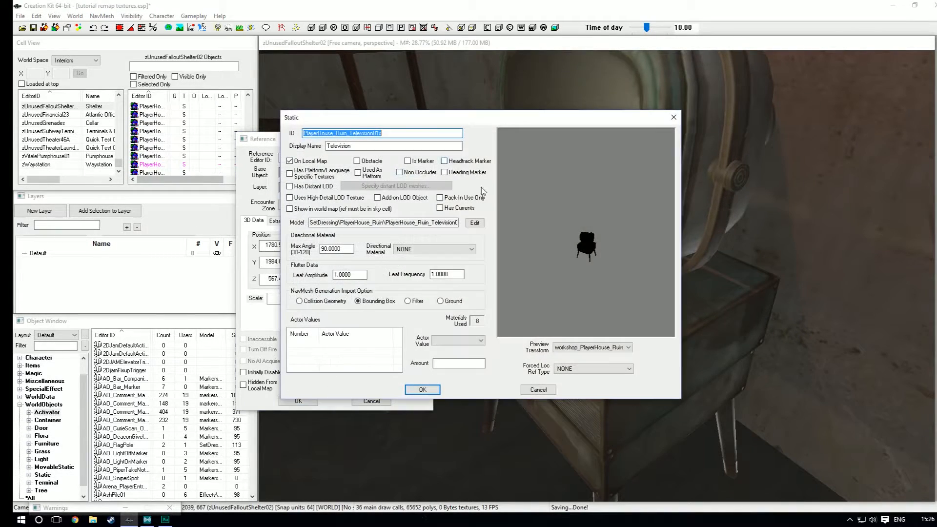
pyautogui.click(452, 196)
pyautogui.click(317, 111)
pyautogui.click(315, 121)
pyautogui.click(339, 147)
pyautogui.doubleClick(338, 139)
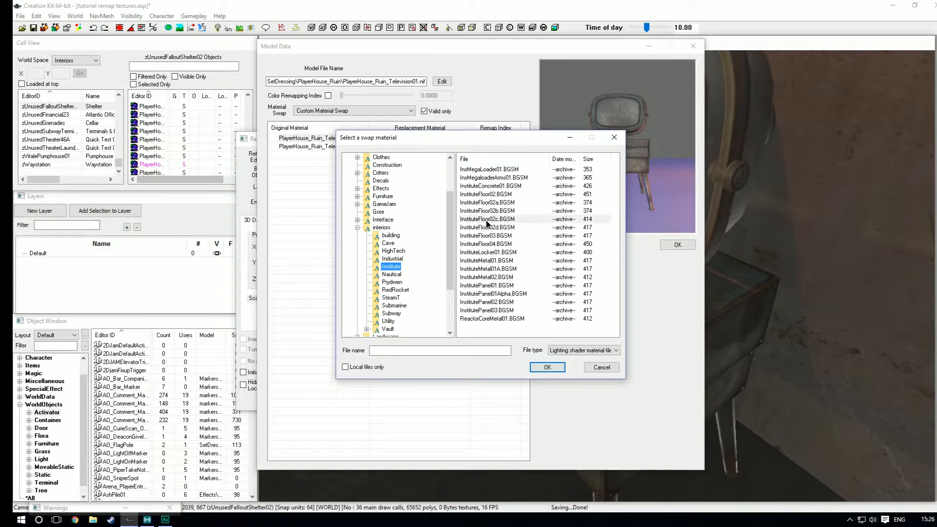
pyautogui.doubleClick(487, 219)
pyautogui.moveTo(662, 162); pyautogui.dragTo(640, 184)
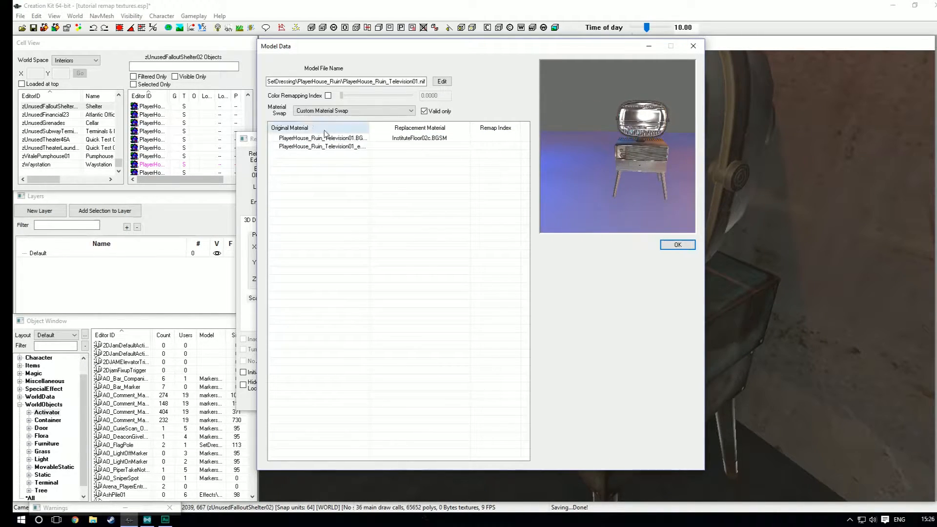
# - Set the replacement for the television's main material to InstituteFloor03.BGSM and for its second material to InstituteFloor02d.BGSM
pyautogui.doubleClick(374, 139)
pyautogui.doubleClick(514, 236)
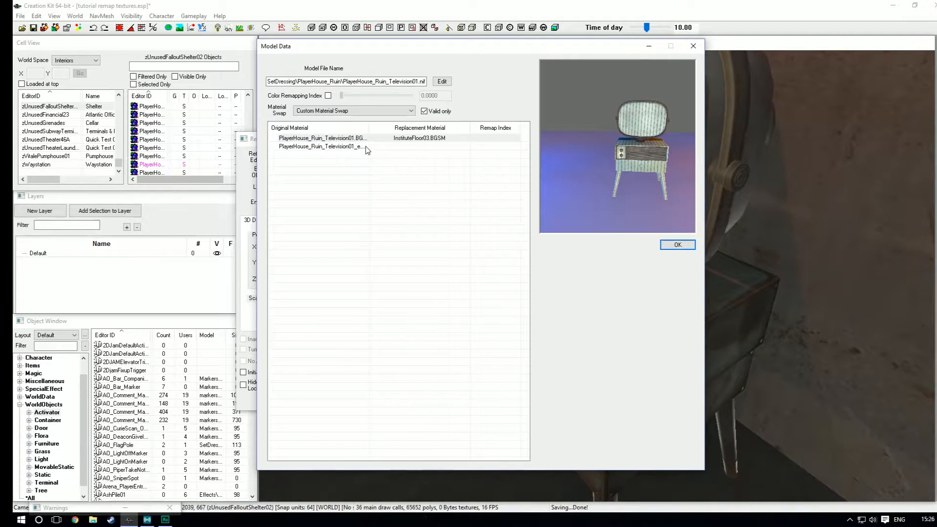
pyautogui.doubleClick(366, 148)
pyautogui.doubleClick(484, 227)
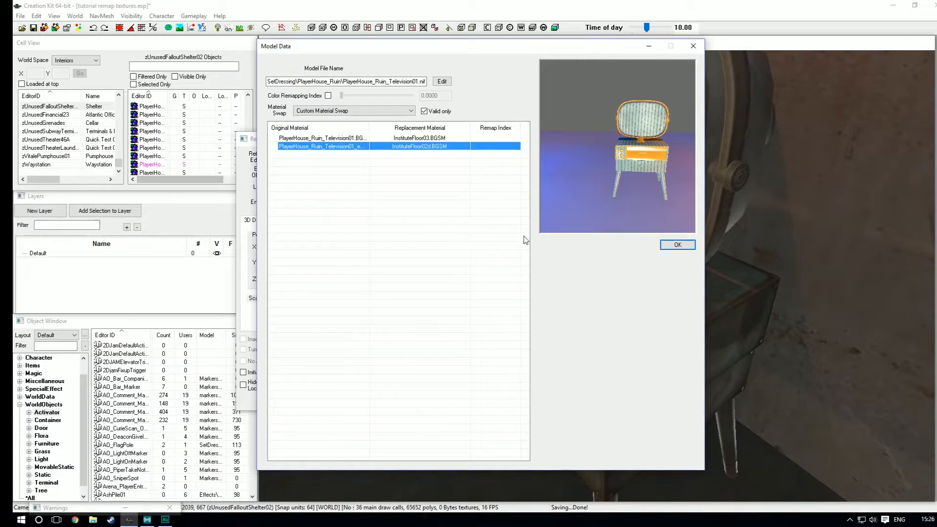
# - Accept the television's model data and base object, and apply the changes to its reference
pyautogui.click(678, 245)
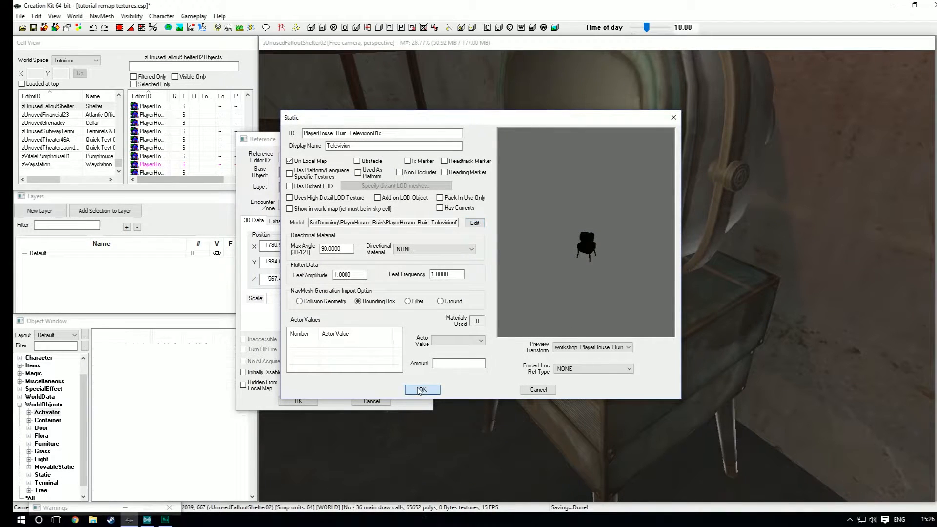
pyautogui.click(421, 390)
pyautogui.click(298, 401)
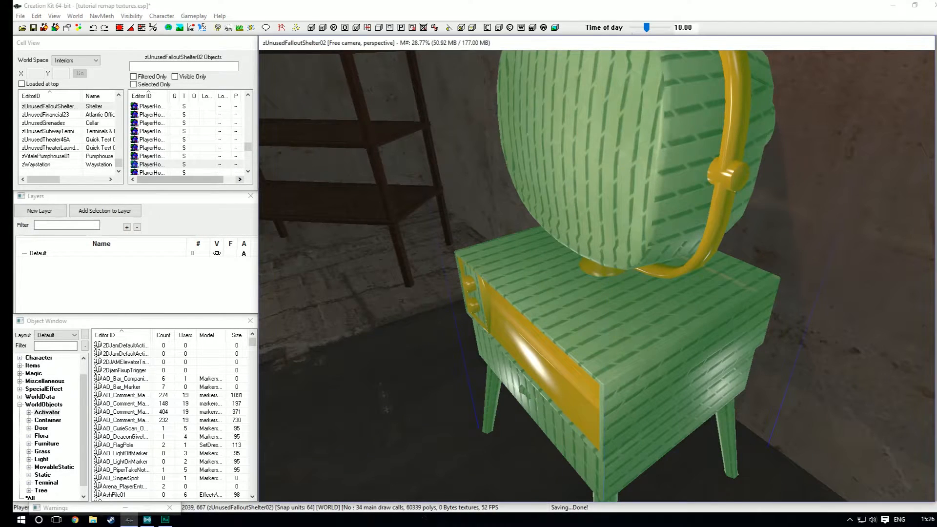
# - Examine the retextured television up close and from a distance, and view the whole shelter from outside
pyautogui.click(825, 211)
pyautogui.scroll(5, 825, 211)
pyautogui.scroll(-3, 825, 211)
pyautogui.scroll(-5, 597, 275)
pyautogui.scroll(2, 597, 276)
pyautogui.scroll(-2, 597, 276)
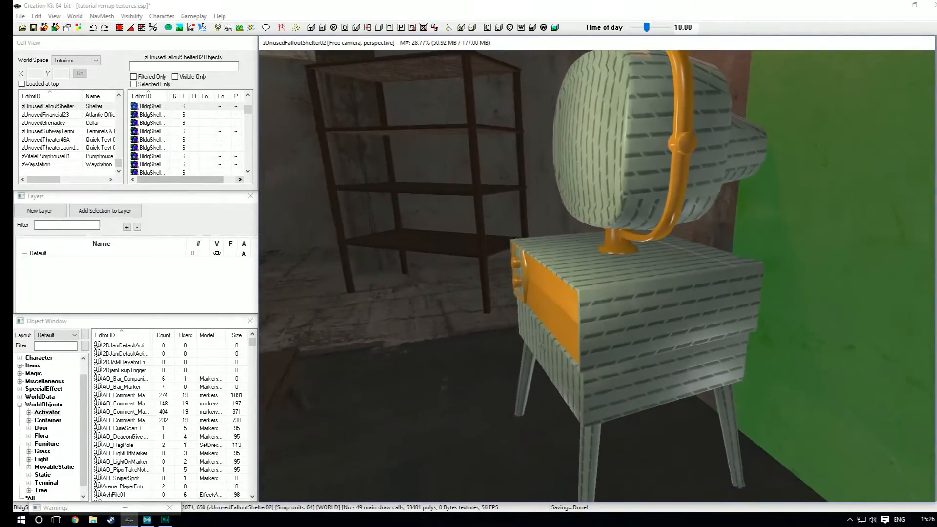
pyautogui.scroll(-4, 596, 275)
pyautogui.scroll(4, 596, 275)
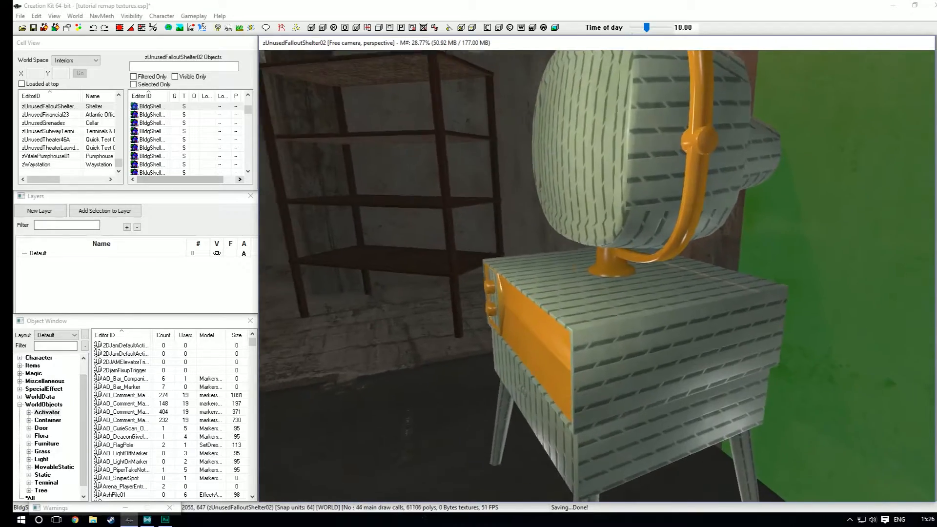
pyautogui.scroll(-5, 596, 275)
pyautogui.scroll(3, 596, 275)
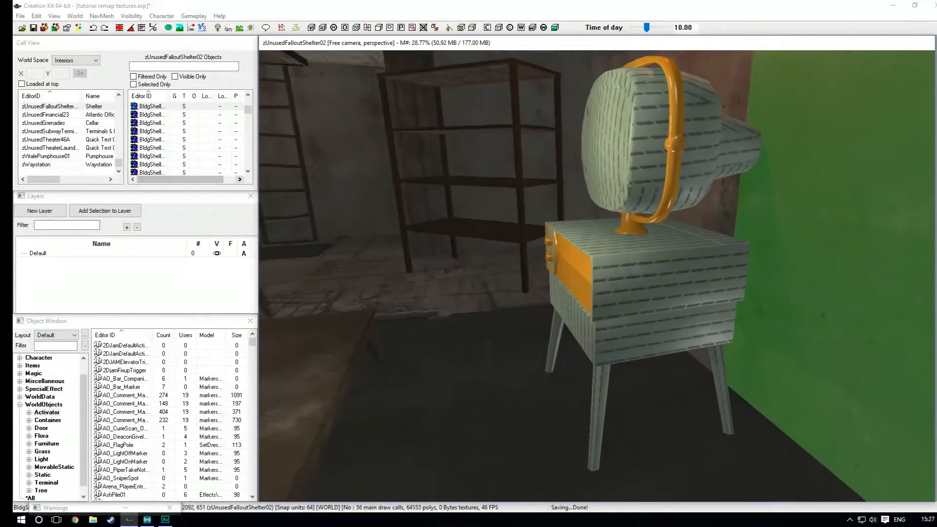
pyautogui.scroll(5, 597, 276)
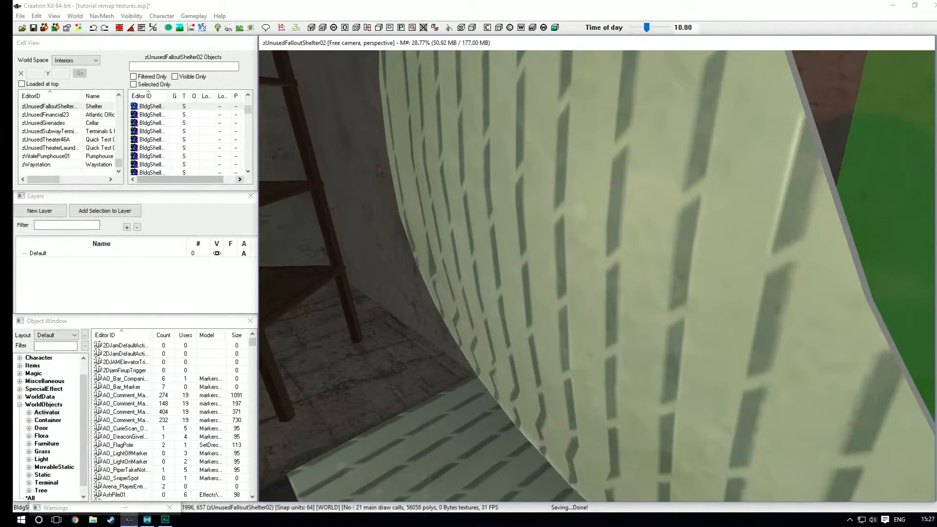
pyautogui.scroll(-10, 824, 192)
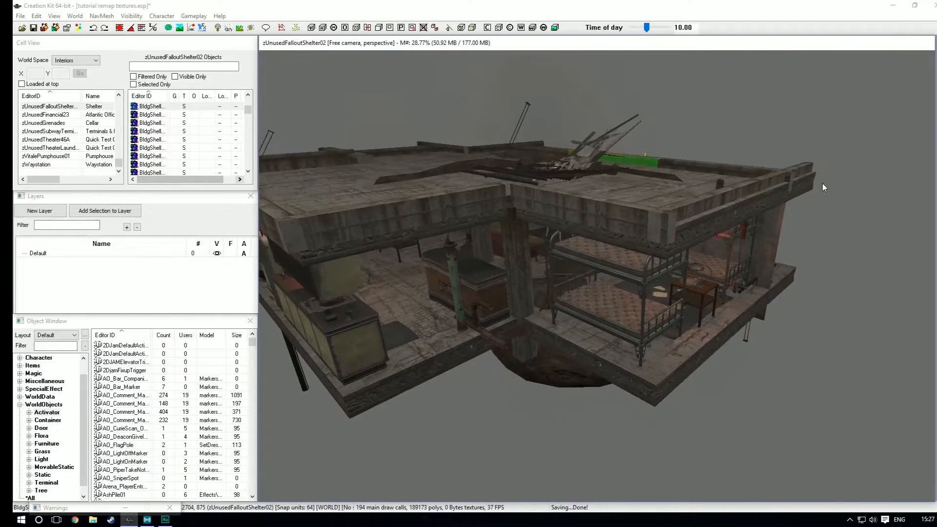
pyautogui.moveTo(822, 183); pyautogui.dragTo(783, 177, button='middle')
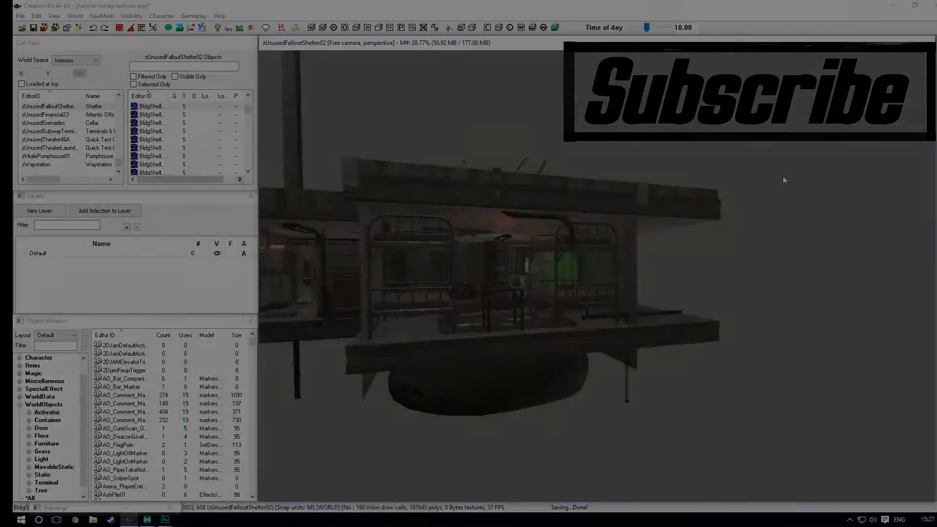